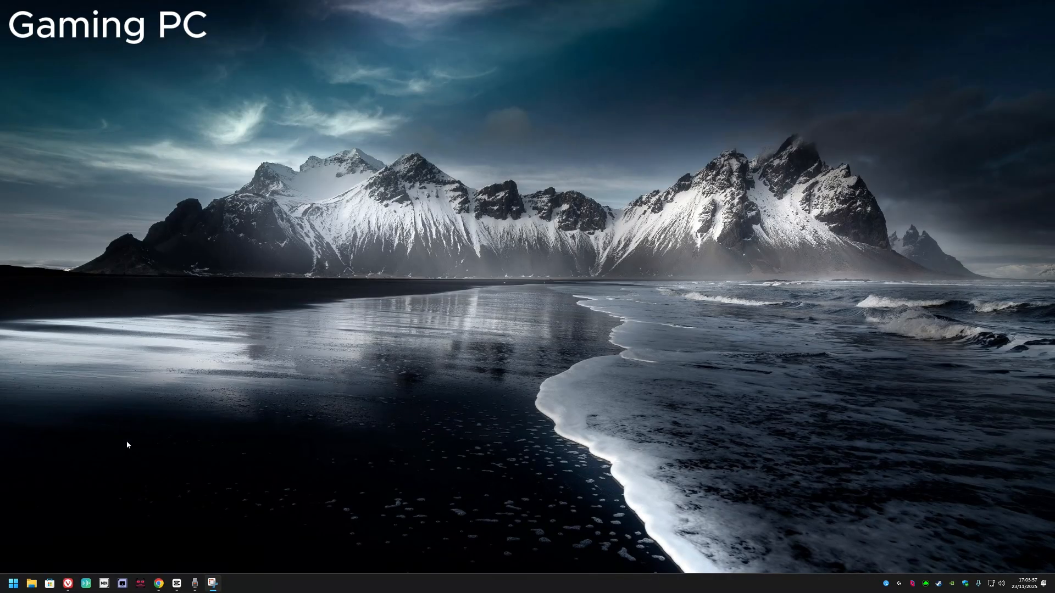
# Step: Open the Vivaldi browser, search Google for "ndi" and open the official NDI website
pyautogui.click(68, 583)
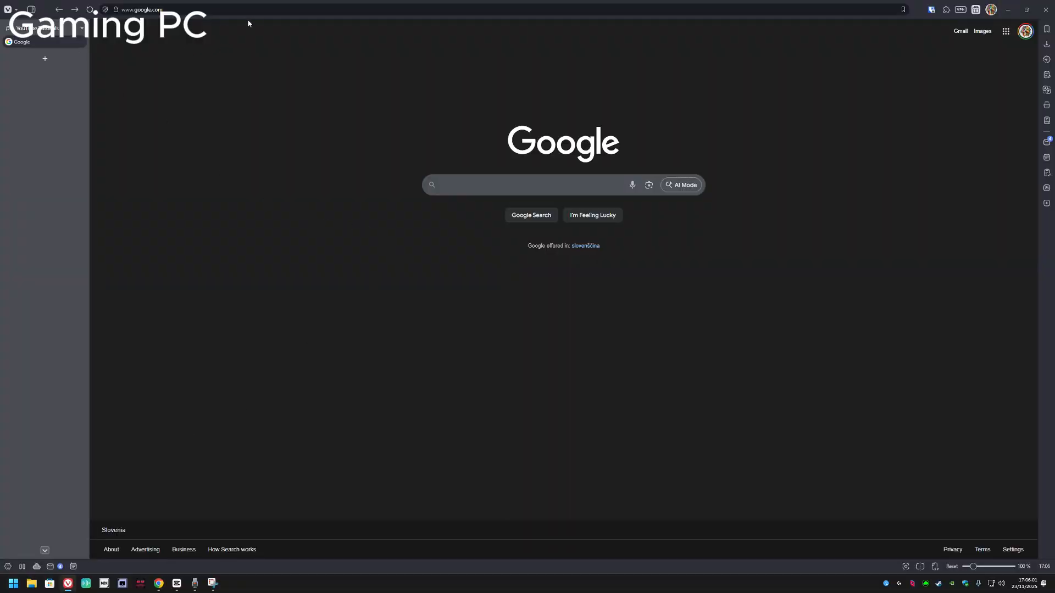
pyautogui.click(472, 183)
pyautogui.write('ndi')
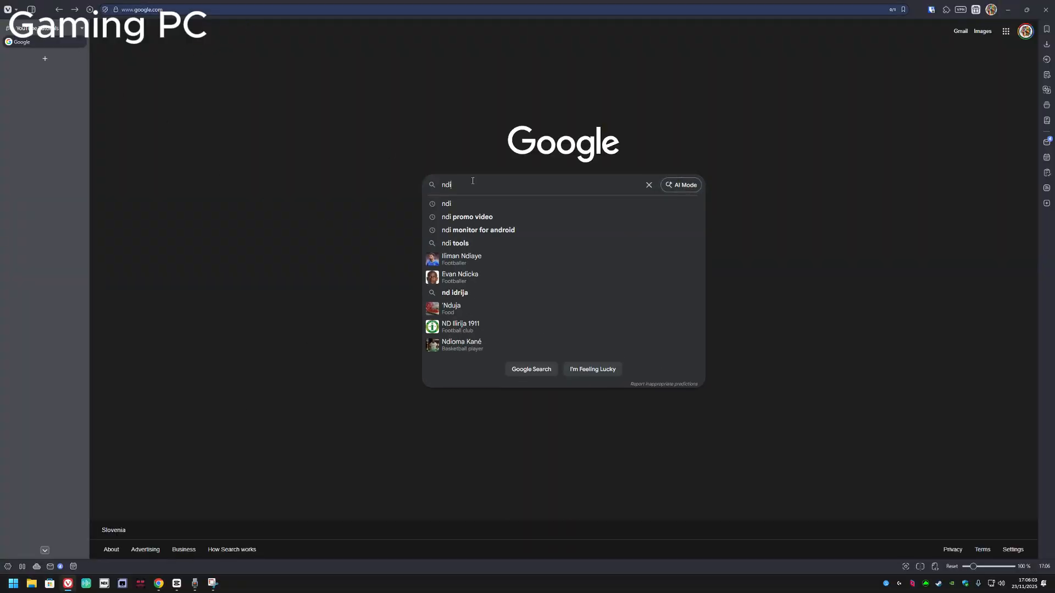
pyautogui.press('Return')
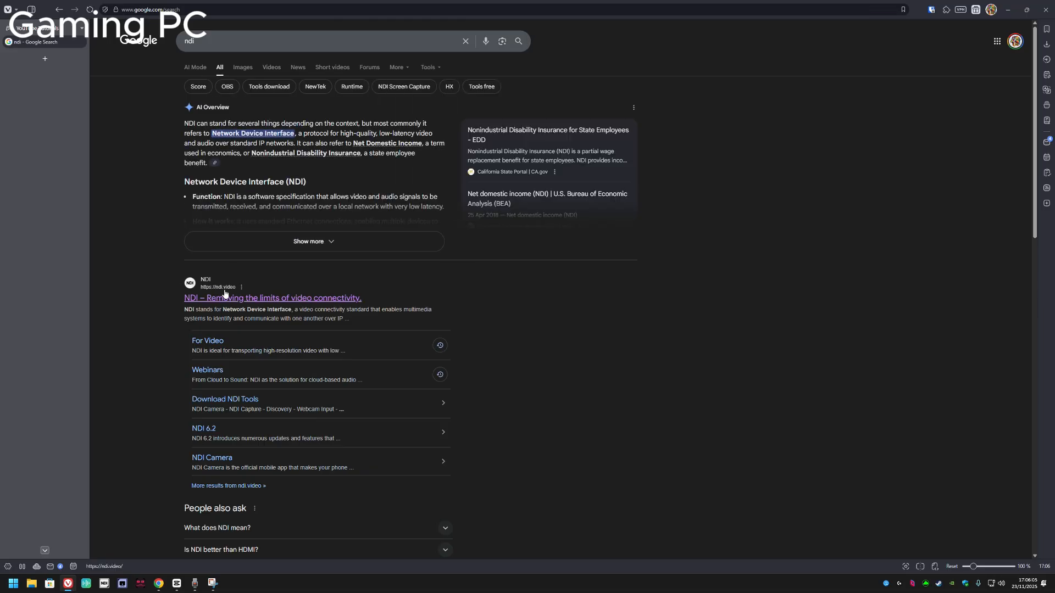
pyautogui.click(267, 301)
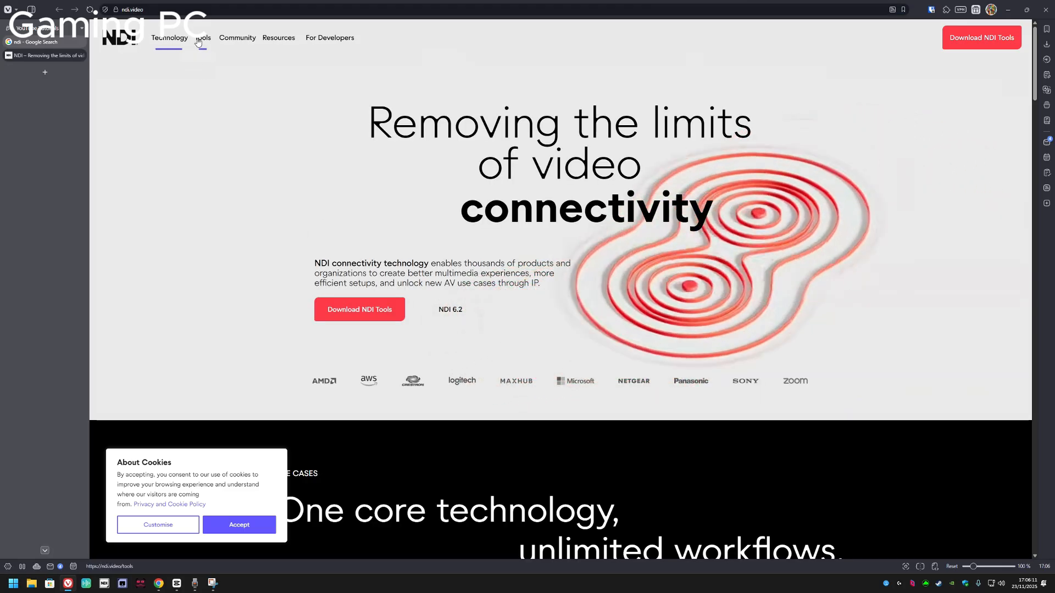
# Step: Download NDI Tools for Windows, saving the installer as NDI 6 Tools.exe in the YouTube downloads folder
pyautogui.moveTo(199, 42)
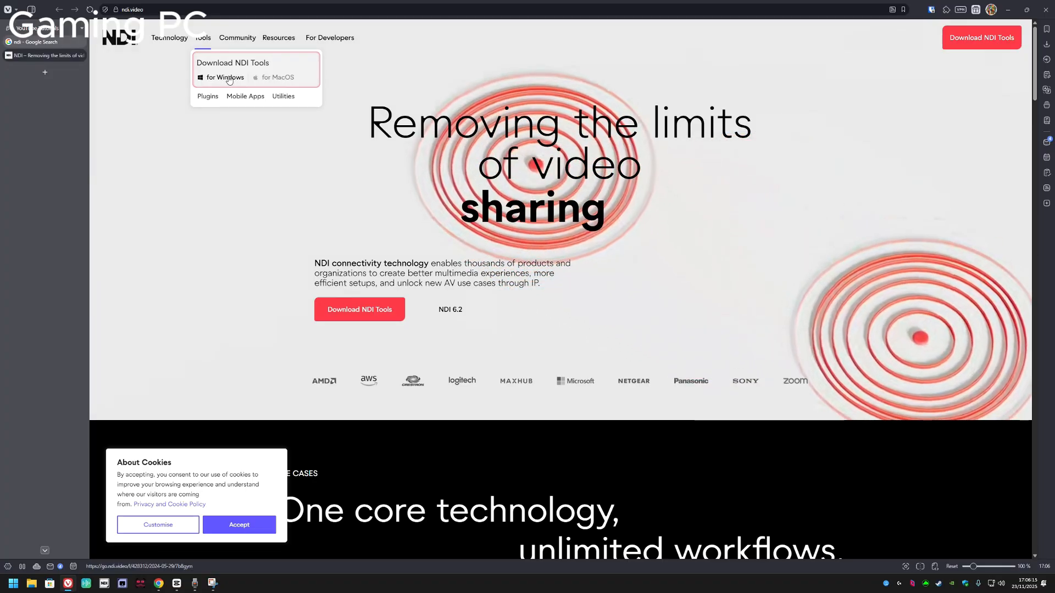
pyautogui.click(229, 80)
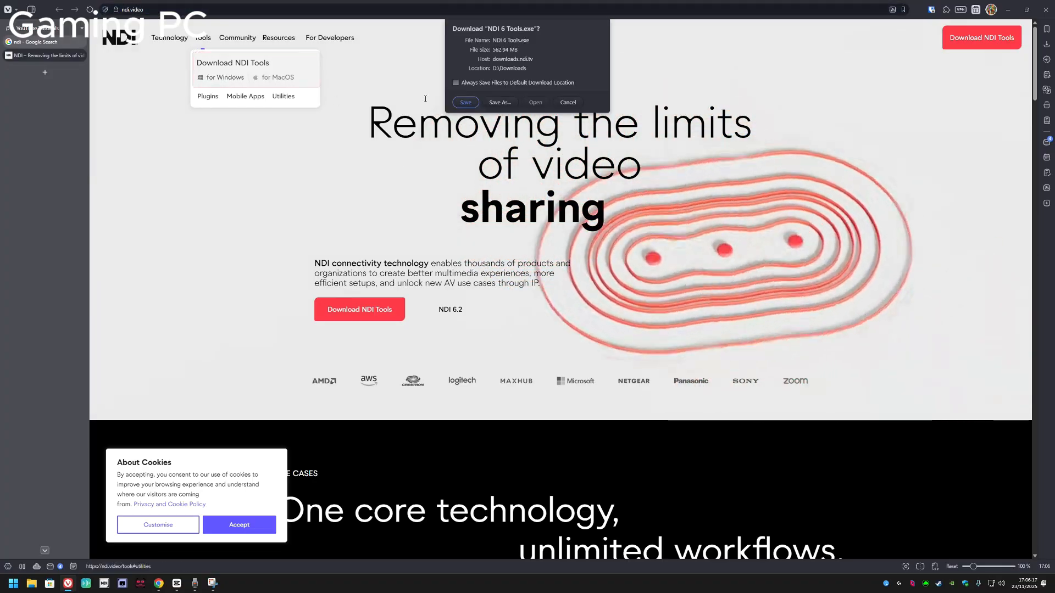
pyautogui.click(500, 102)
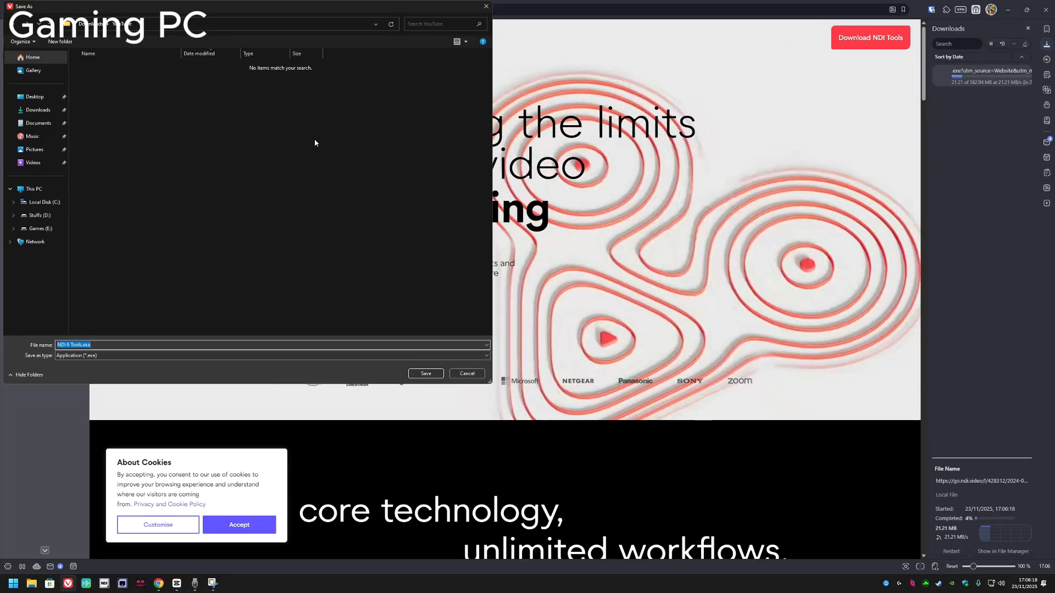
pyautogui.click(426, 374)
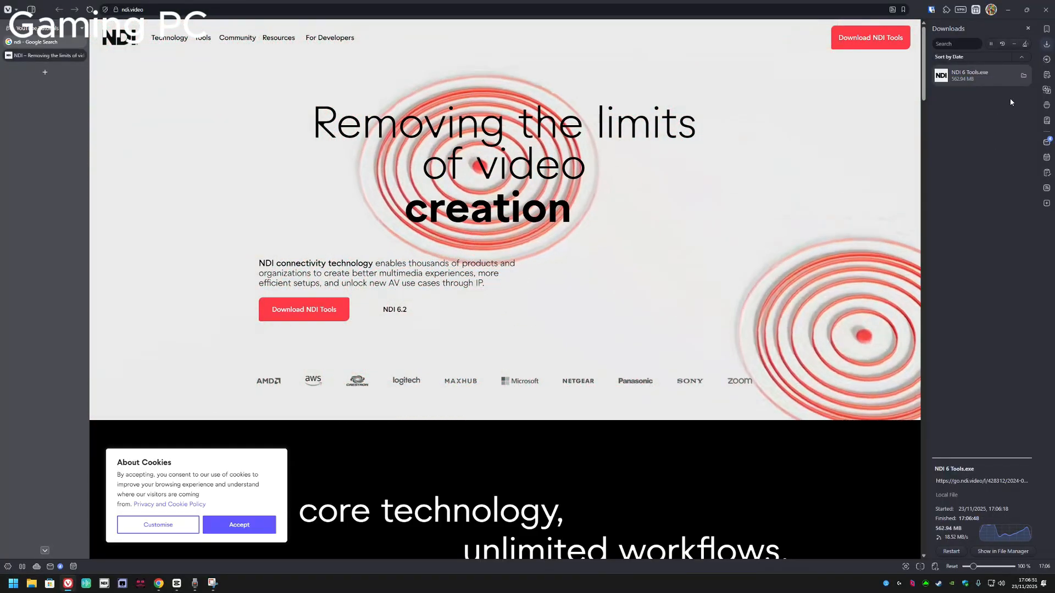
# Step: Run NDI 6 Tools.exe from its download folder and clear the browser and file windows off the desktop
pyautogui.click(1023, 75)
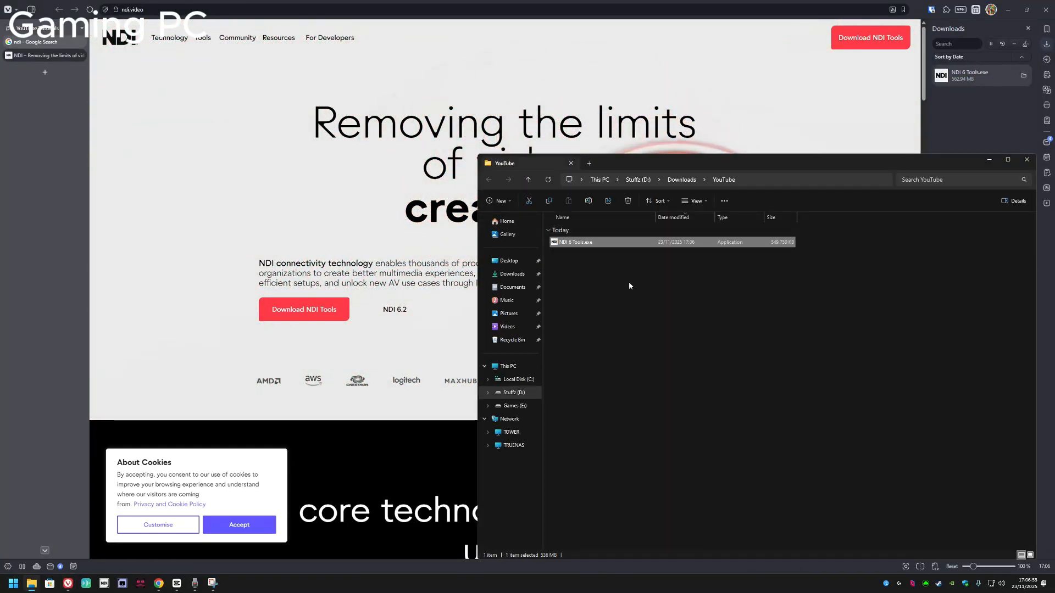
pyautogui.doubleClick(574, 242)
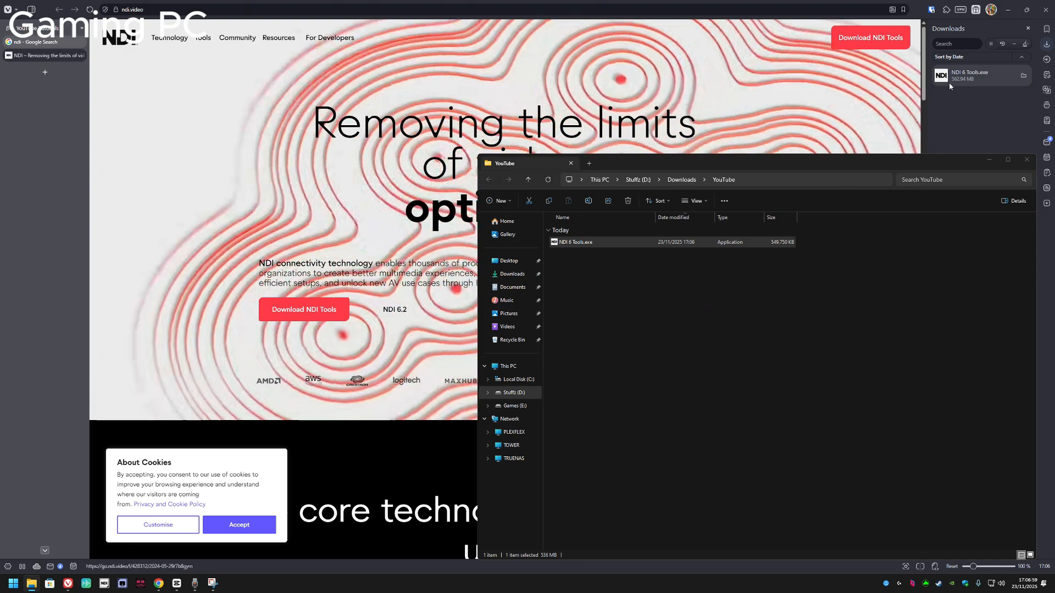
pyautogui.click(1046, 9)
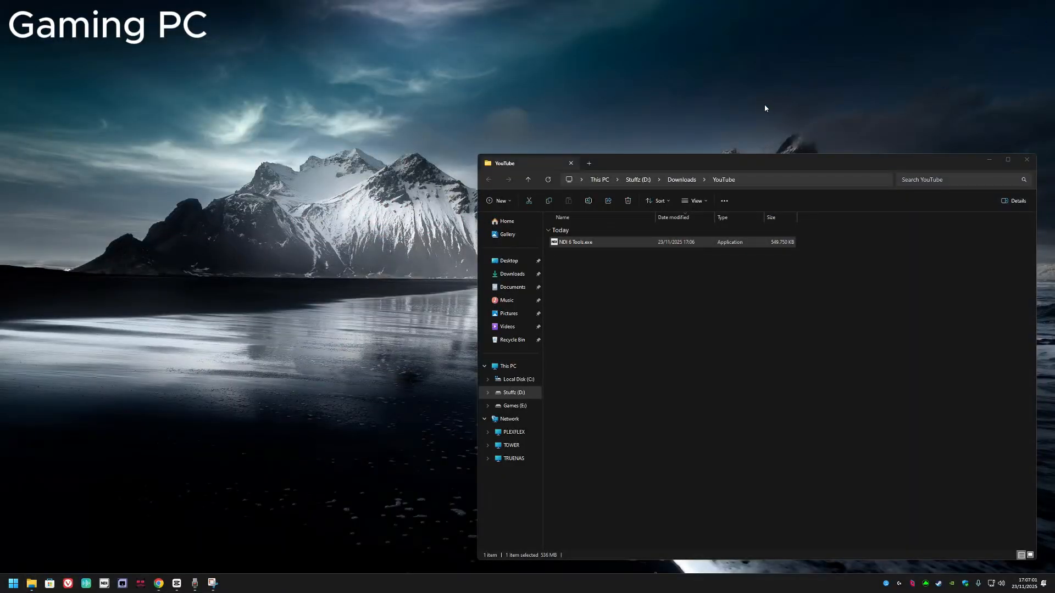
pyautogui.click(989, 160)
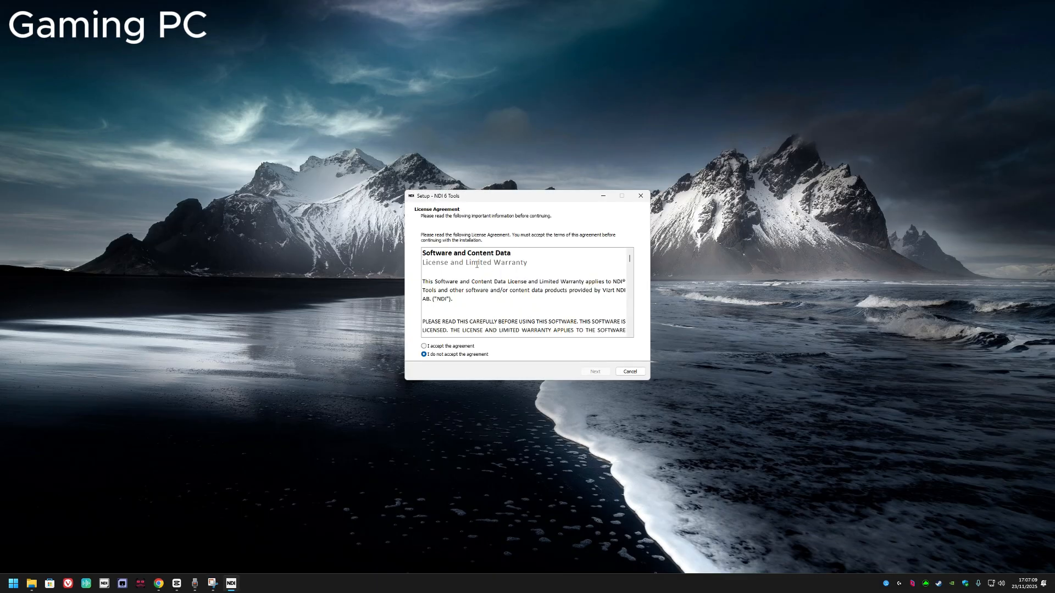
# Step: Install NDI 6 Tools in the default folder, accepting the license agreement and agreeing to share de-identified data
pyautogui.click(449, 347)
pyautogui.click(595, 371)
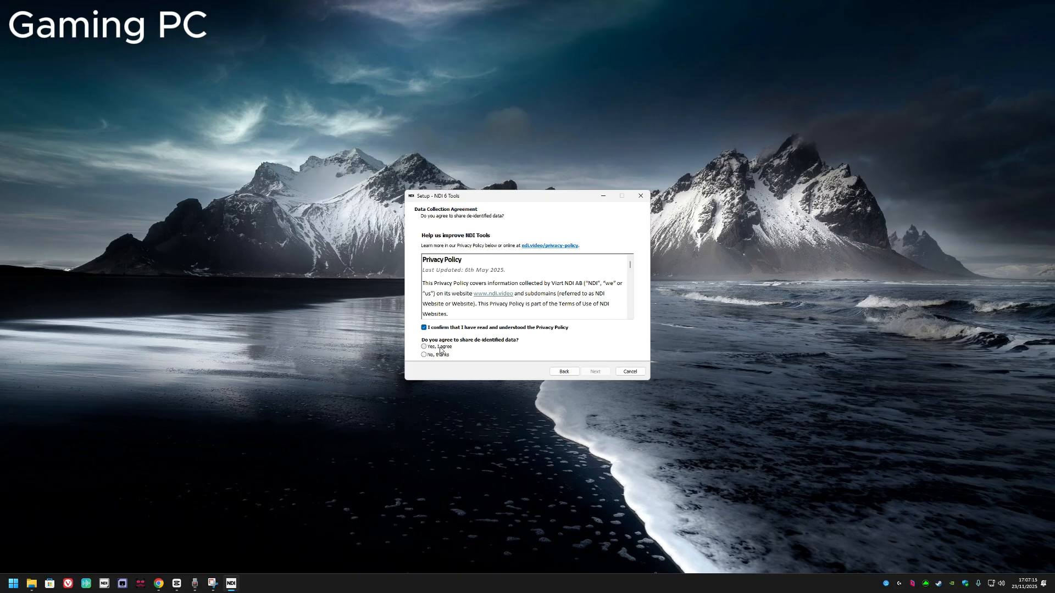
pyautogui.click(440, 347)
pyautogui.click(595, 371)
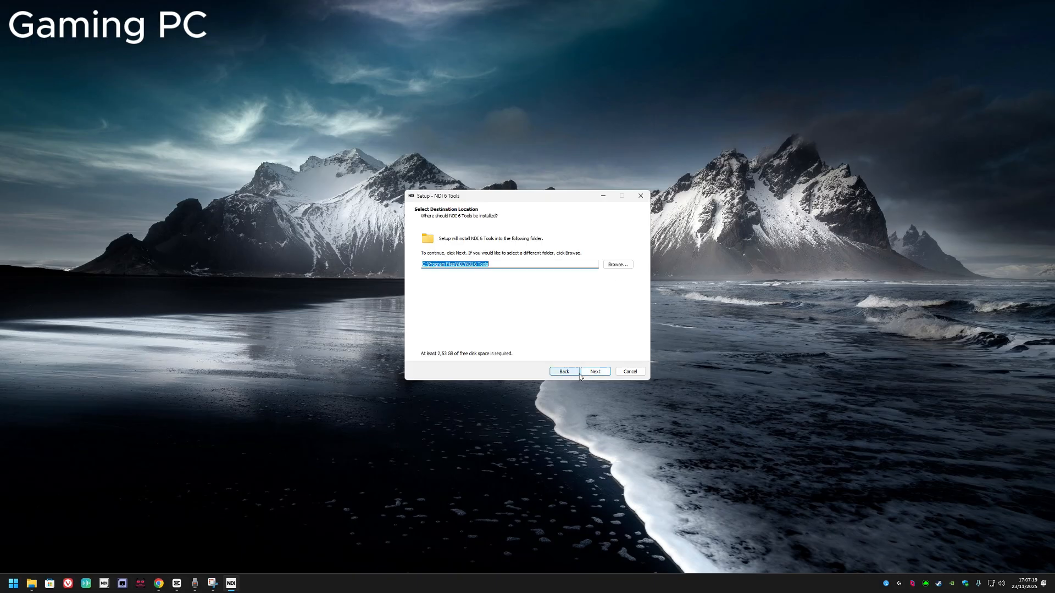
pyautogui.click(599, 372)
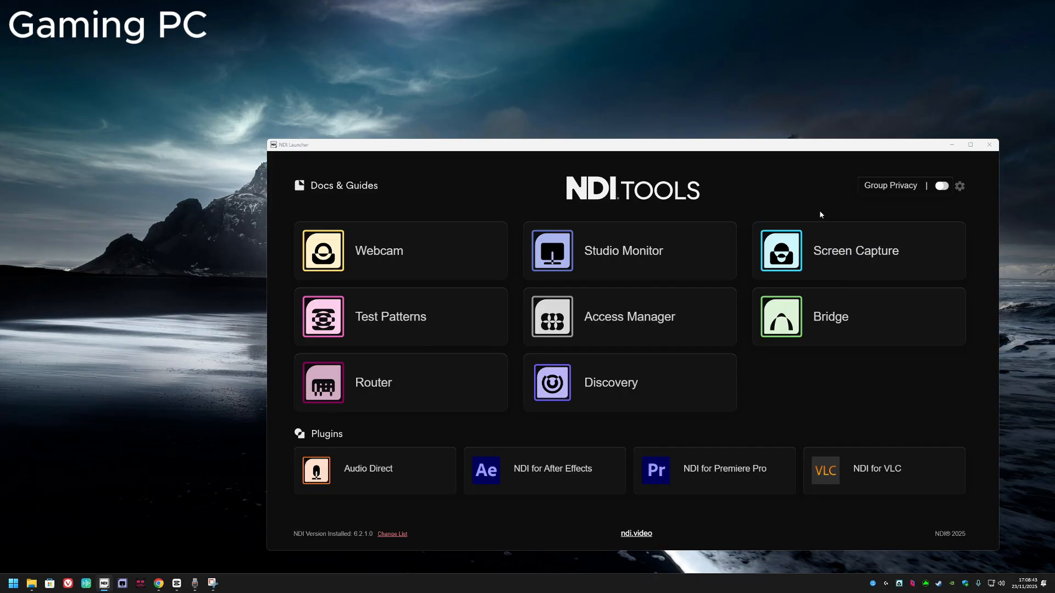
# Step: Close the NDI Launcher and examine the audio source options of the running NDI Screen Capture
pyautogui.click(989, 146)
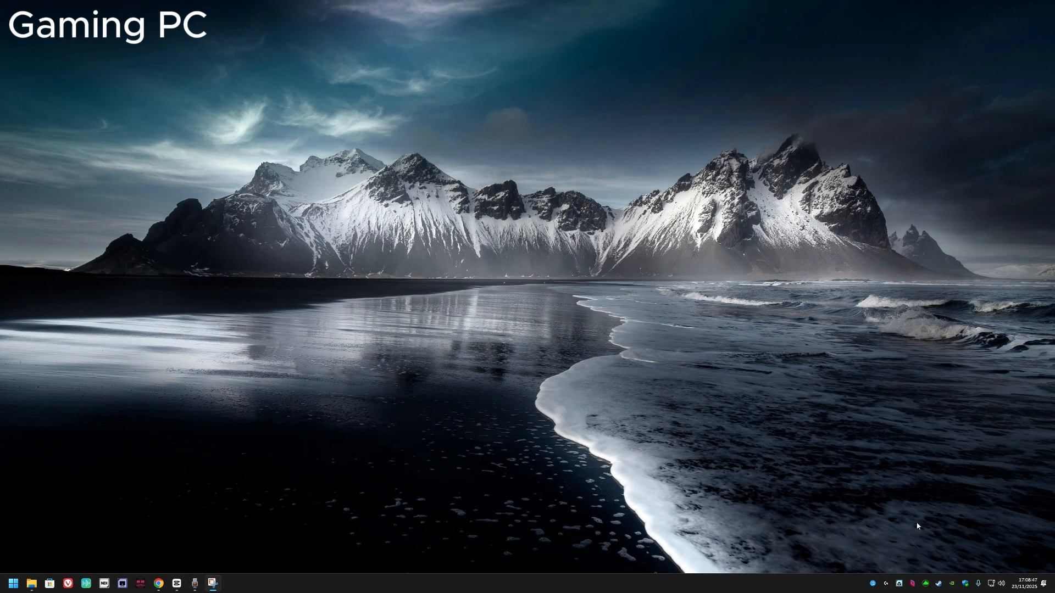
pyautogui.rightClick(899, 586)
pyautogui.moveTo(868, 486)
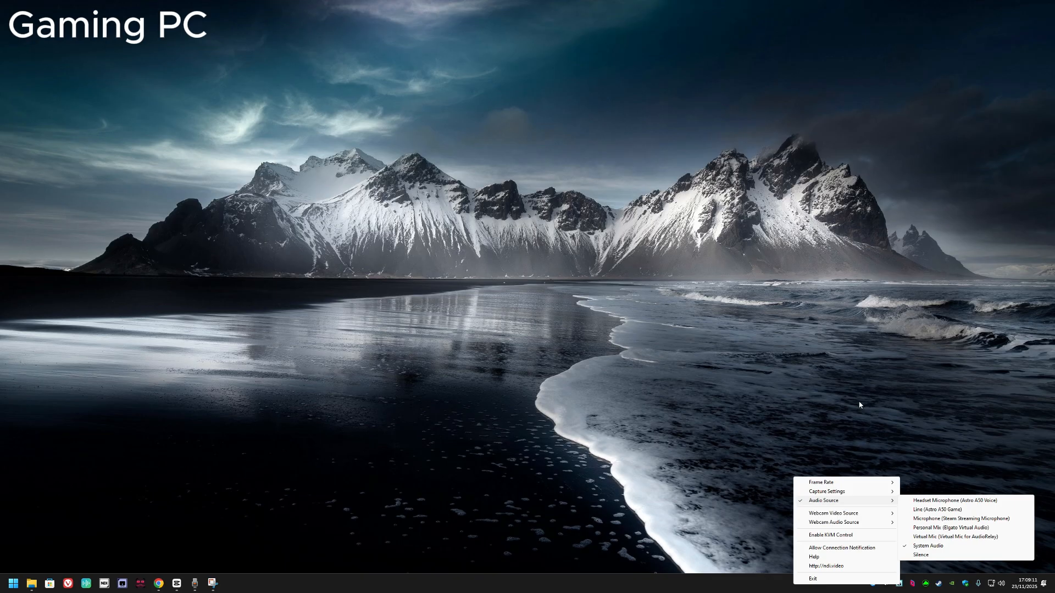
pyautogui.click(746, 364)
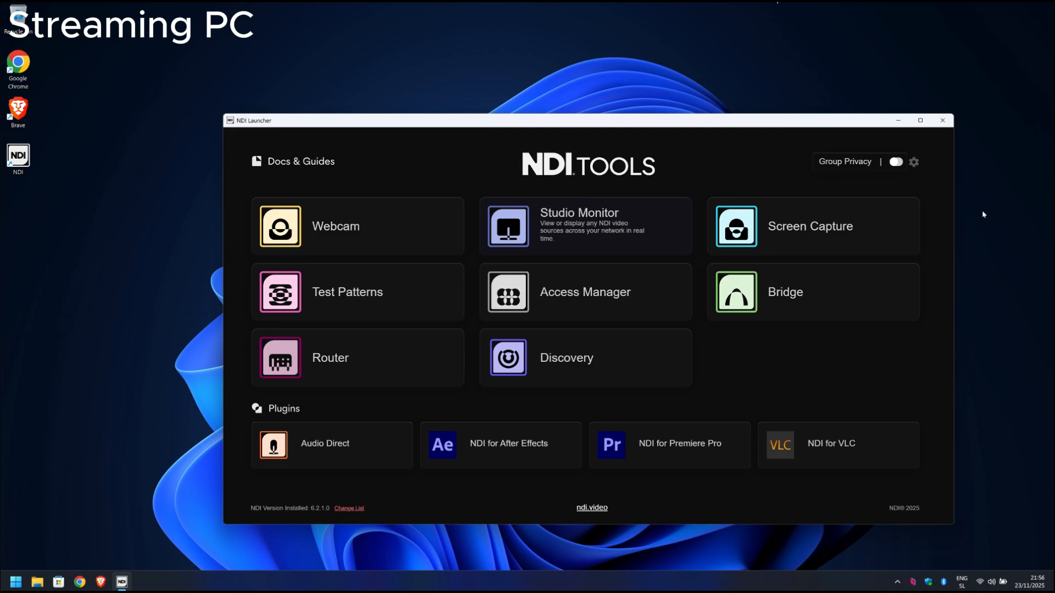
# Step: Open Studio Monitor on the streaming PC and select TECHSERRACTOP's NVIDIA GeForce RTX 3070 Laptop GPU 1 as its source
pyautogui.click(614, 233)
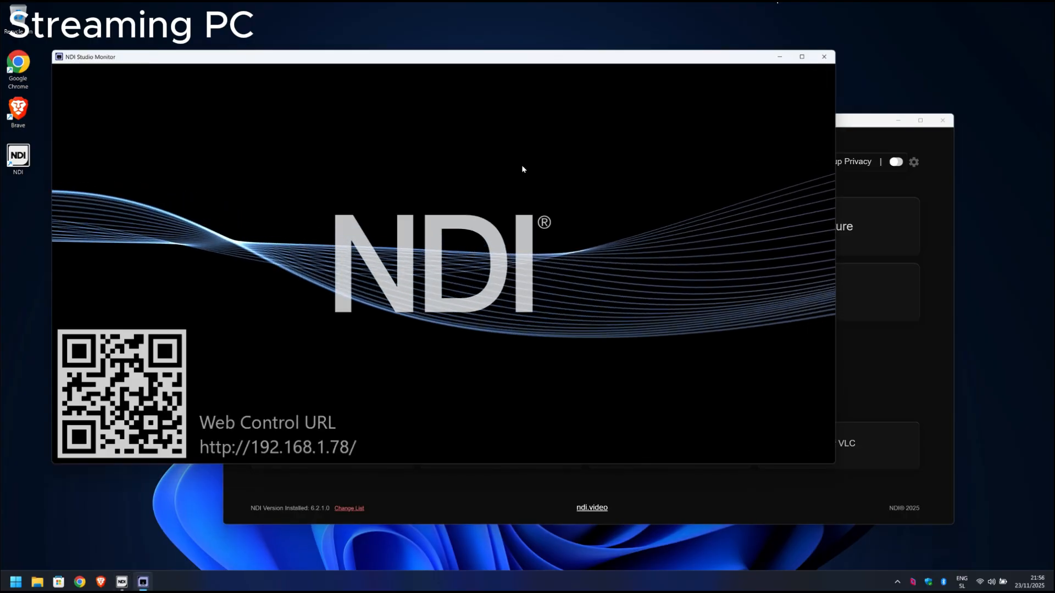
pyautogui.moveTo(486, 164)
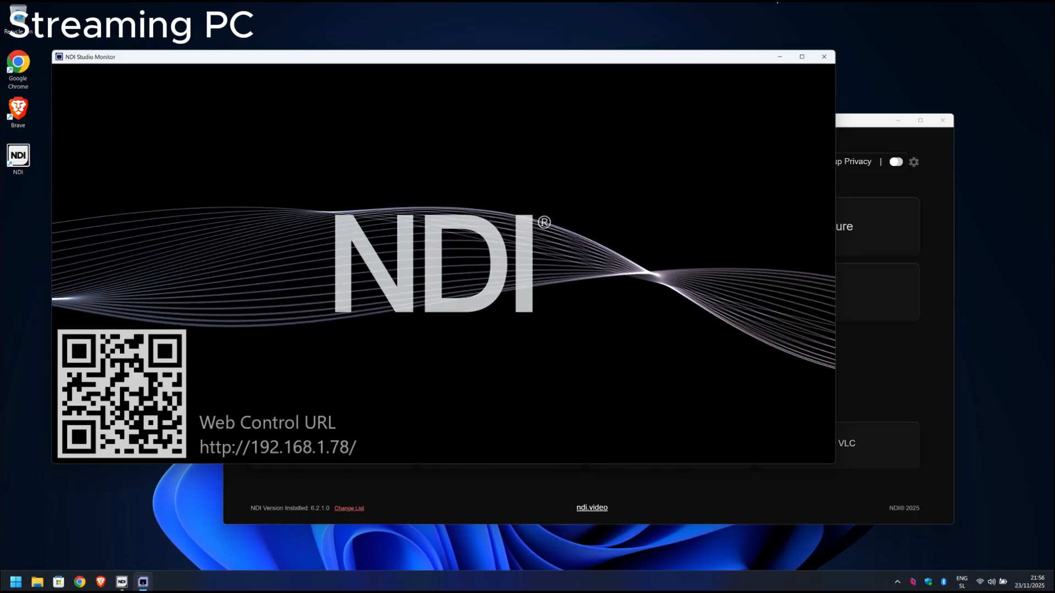
pyautogui.moveTo(214, 153)
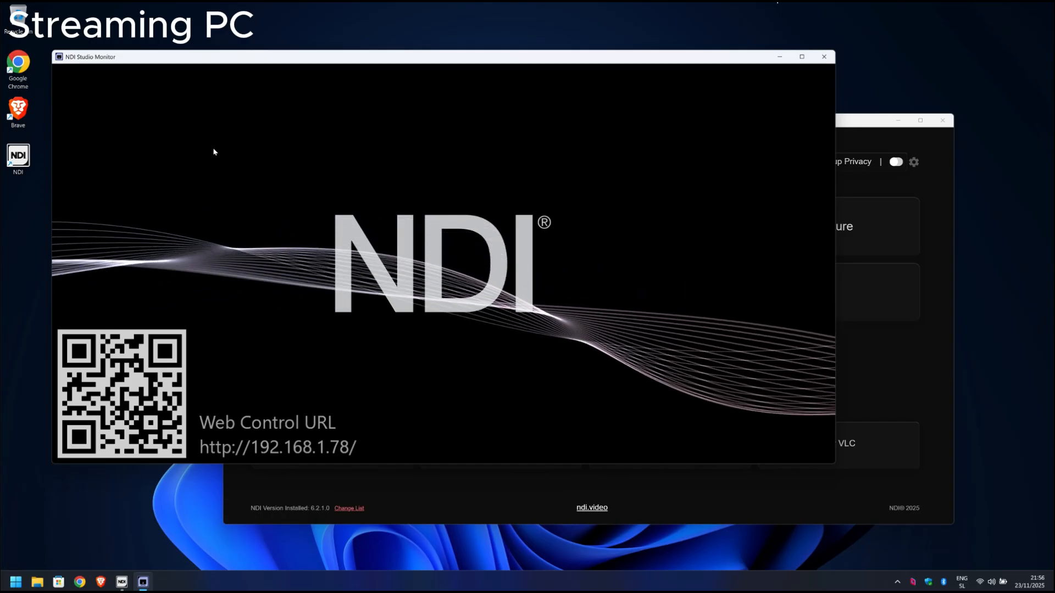
pyautogui.rightClick(214, 153)
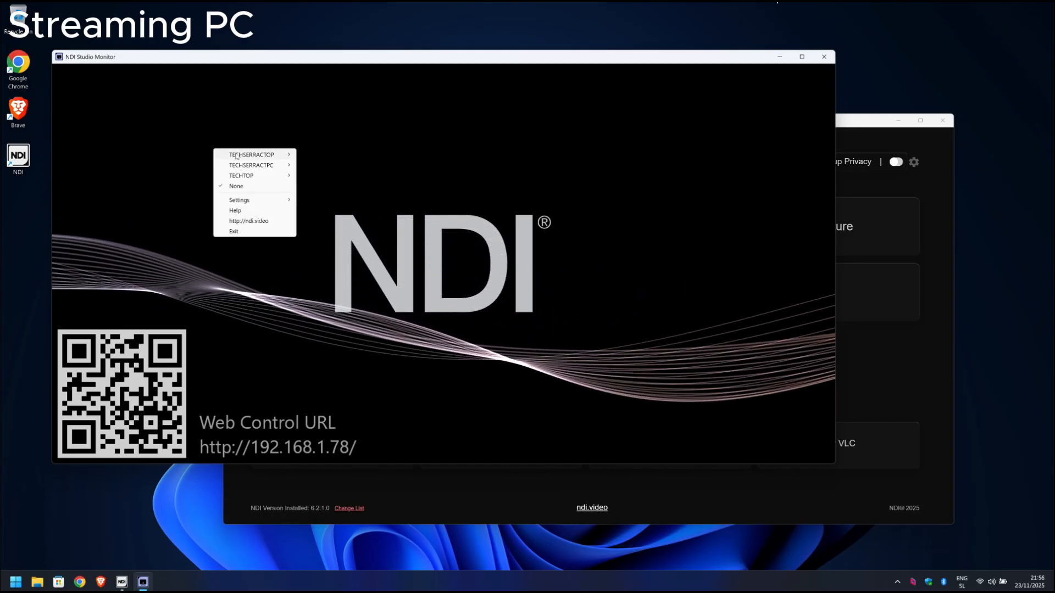
pyautogui.moveTo(277, 155)
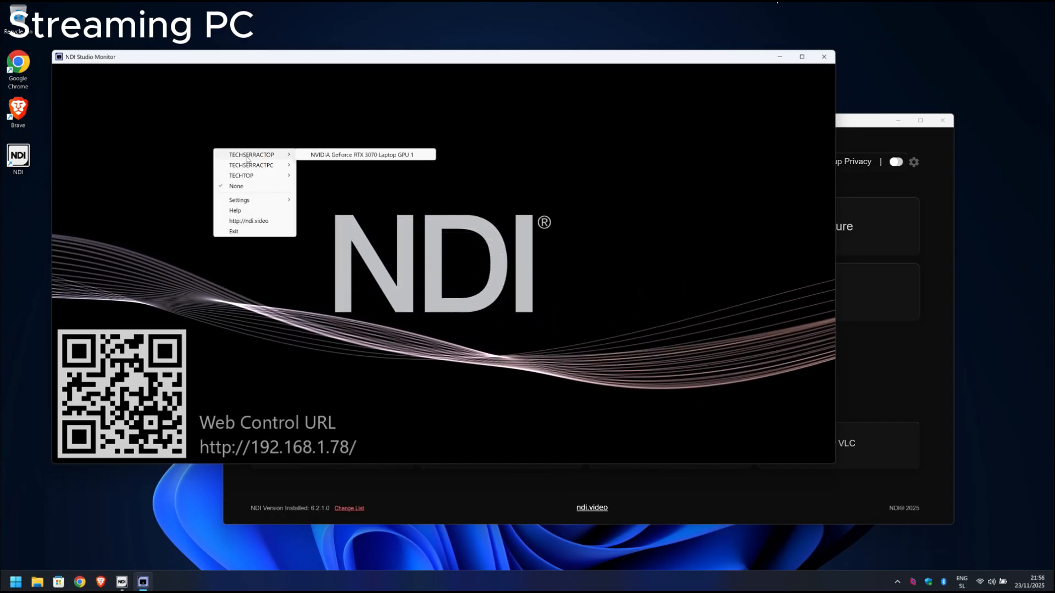
pyautogui.click(314, 155)
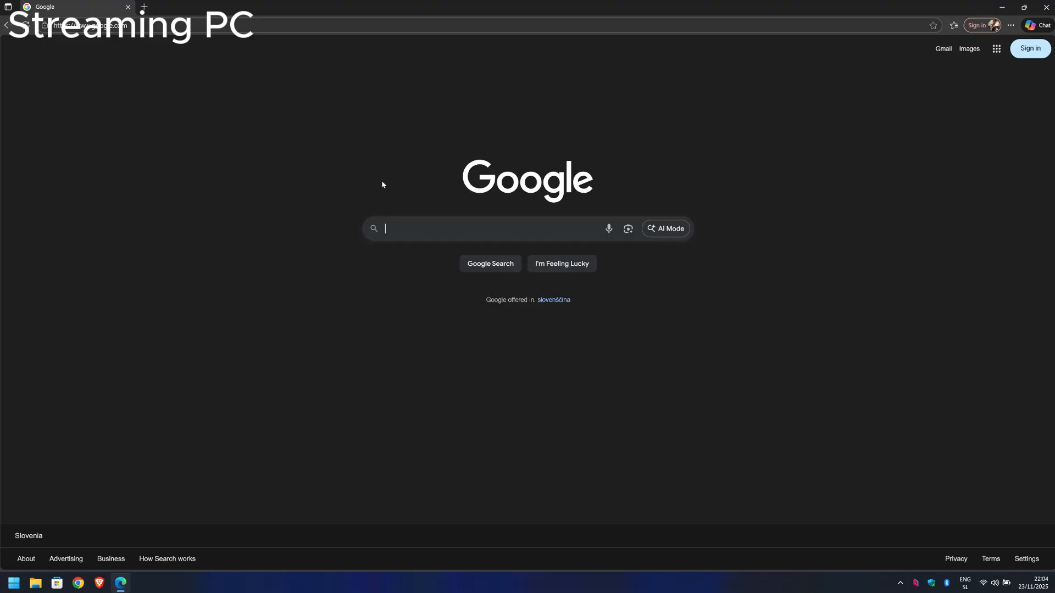
# Step: Search Google for "obs", open the OBS Studio website and download the Windows installer
pyautogui.write('obs')
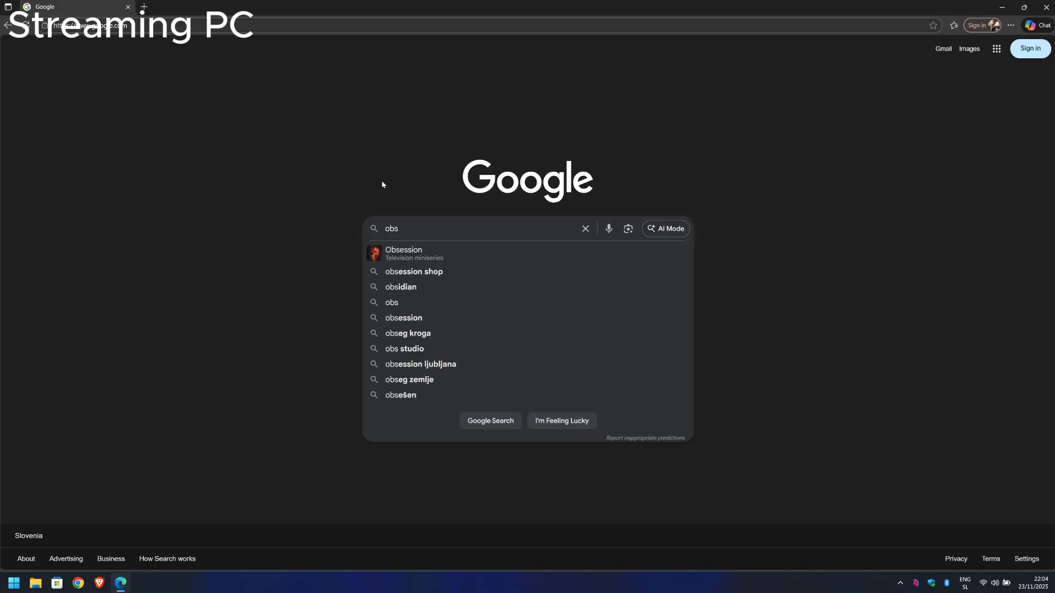
pyautogui.press('Return')
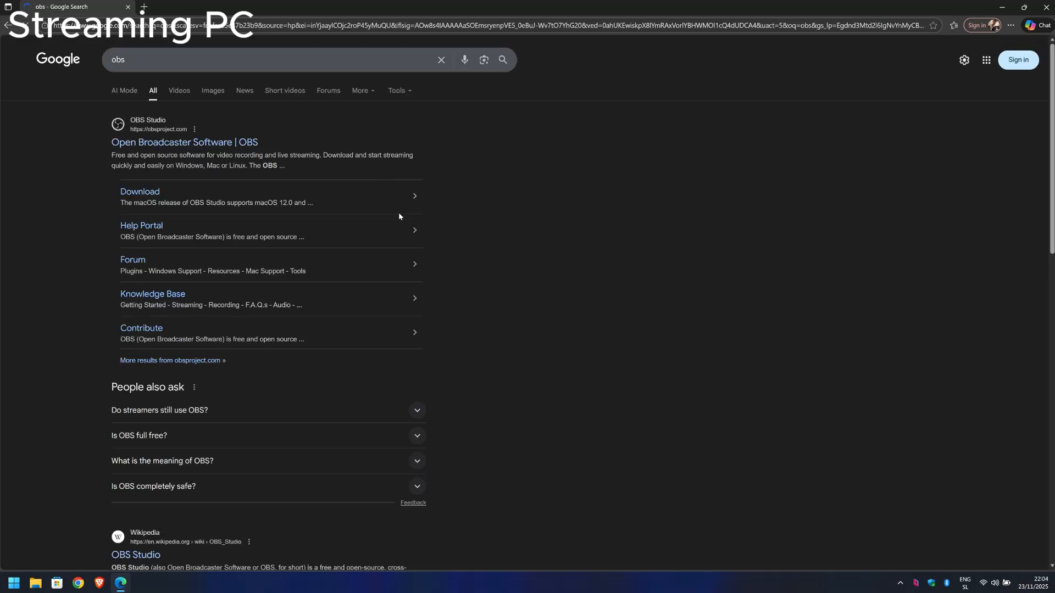
pyautogui.click(237, 144)
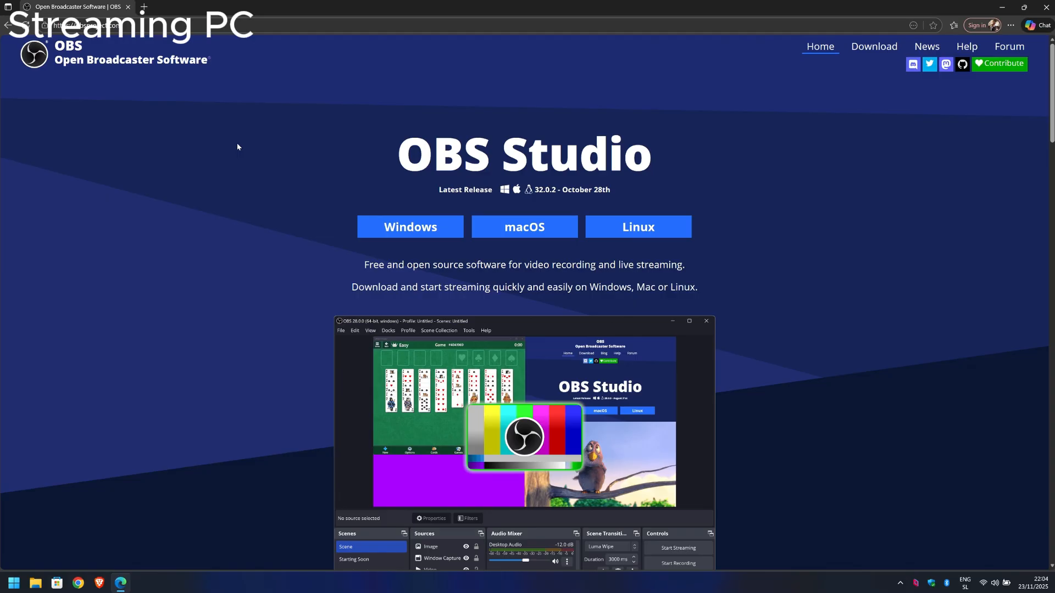
pyautogui.click(403, 233)
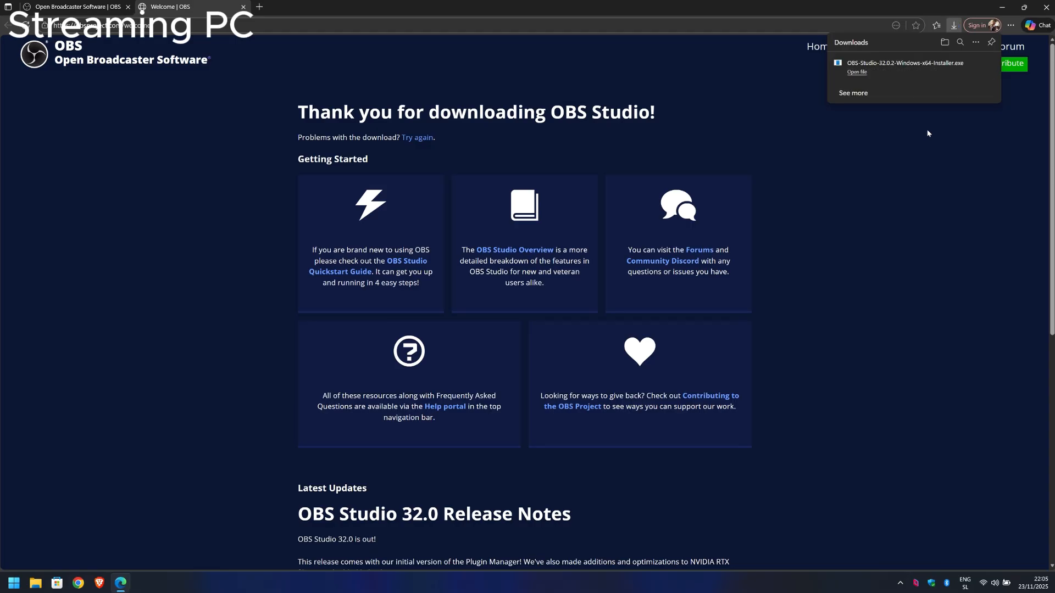
# Step: Run the downloaded OBS Studio 32.0.2 installer and install it in the default folder C:\Program Files\obs-studio
pyautogui.click(857, 72)
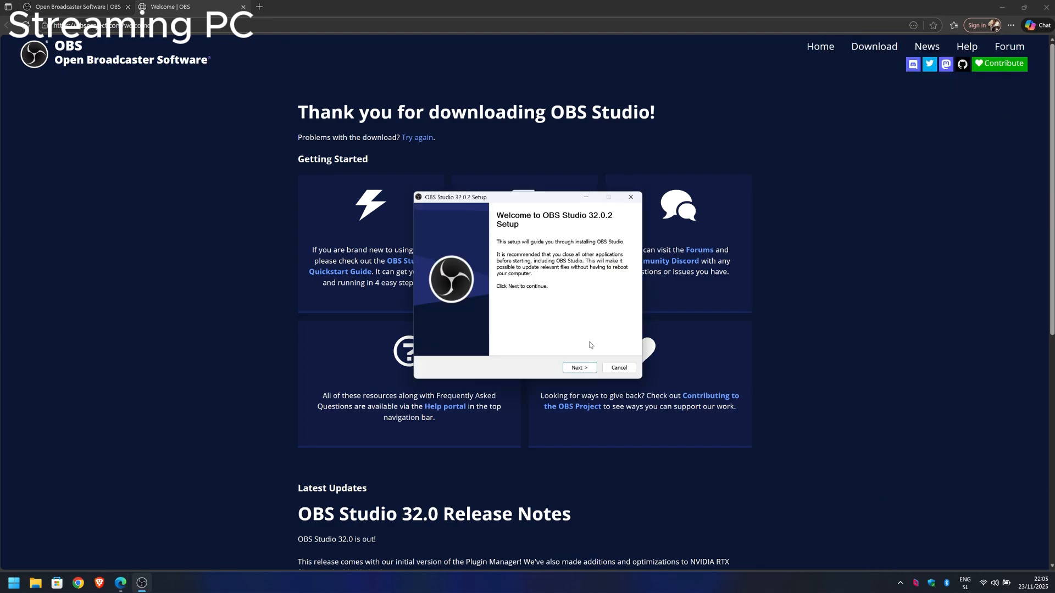
pyautogui.click(586, 369)
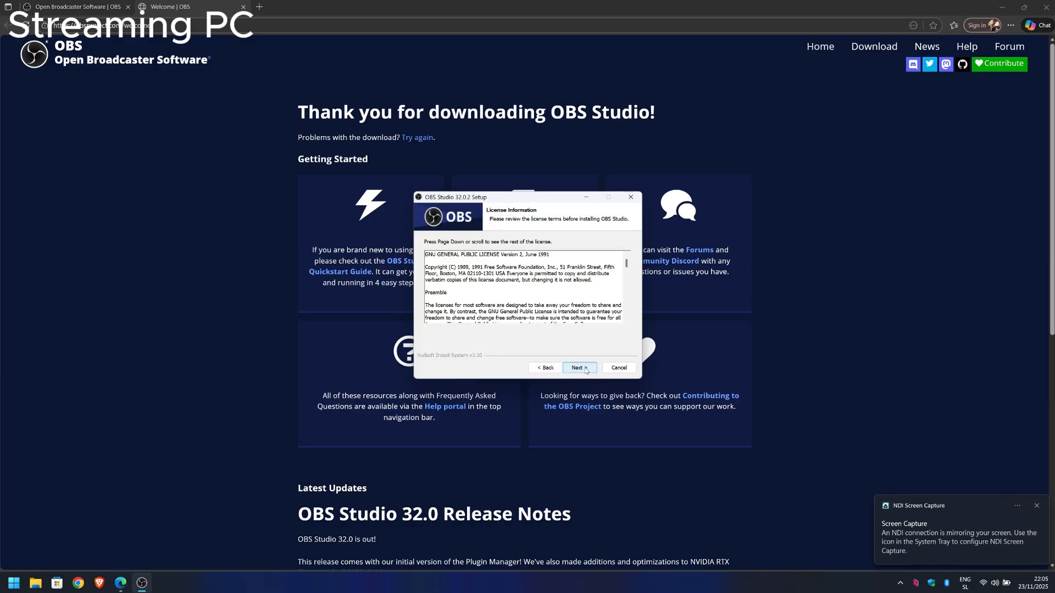
pyautogui.click(585, 367)
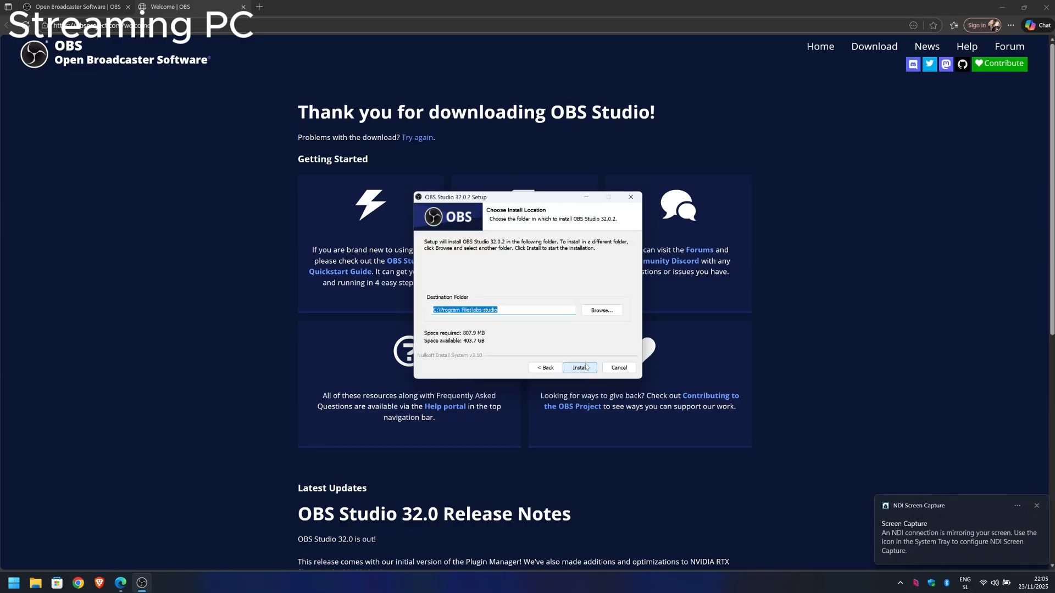
pyautogui.click(578, 367)
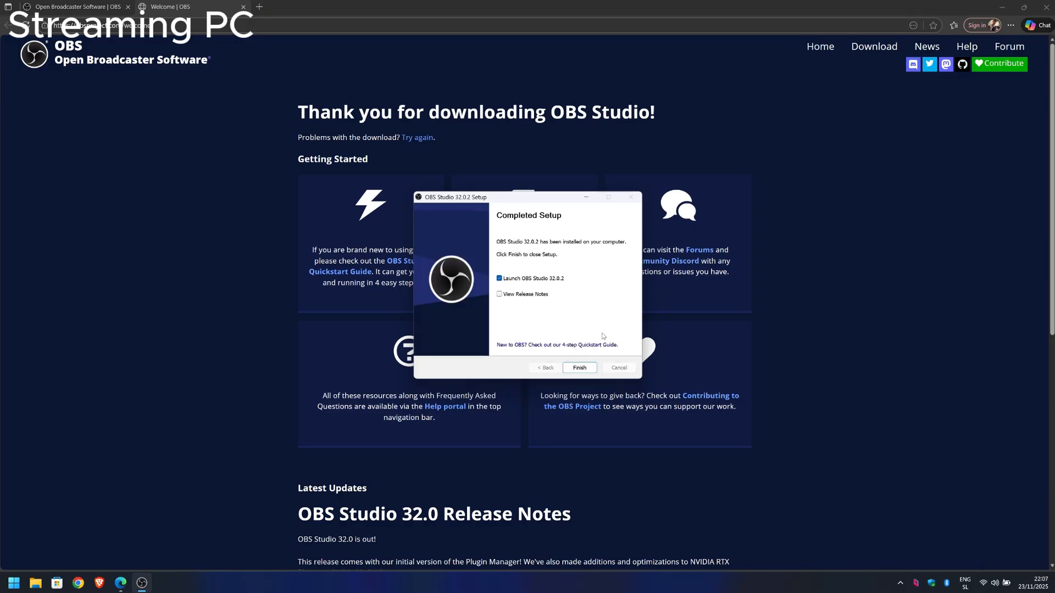
# Step: Finish the setup with OBS Studio launched, then cancel its Auto-Configuration Wizard and close the program
pyautogui.click(579, 367)
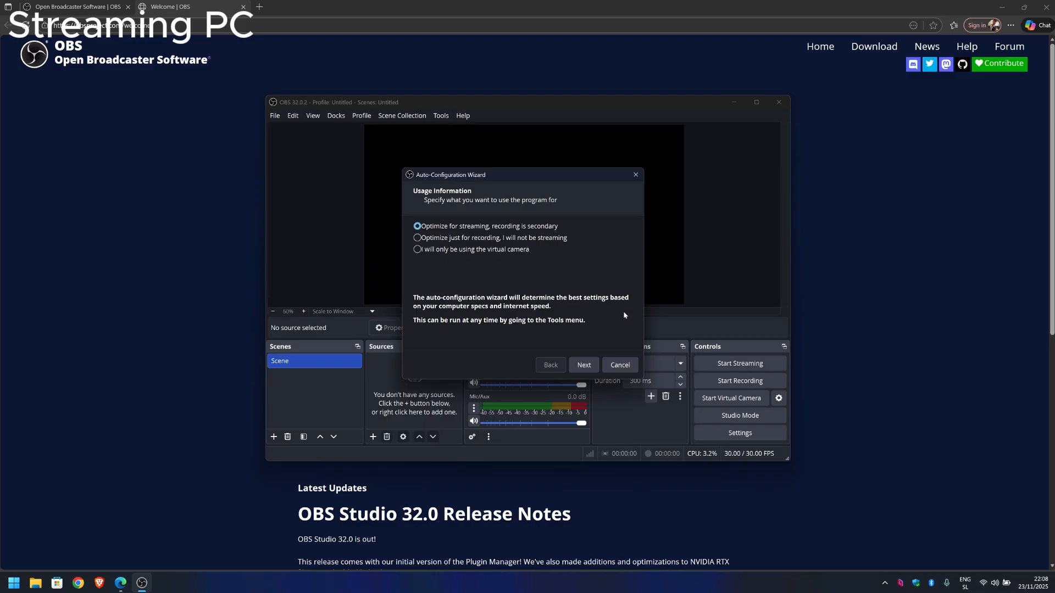
pyautogui.click(628, 365)
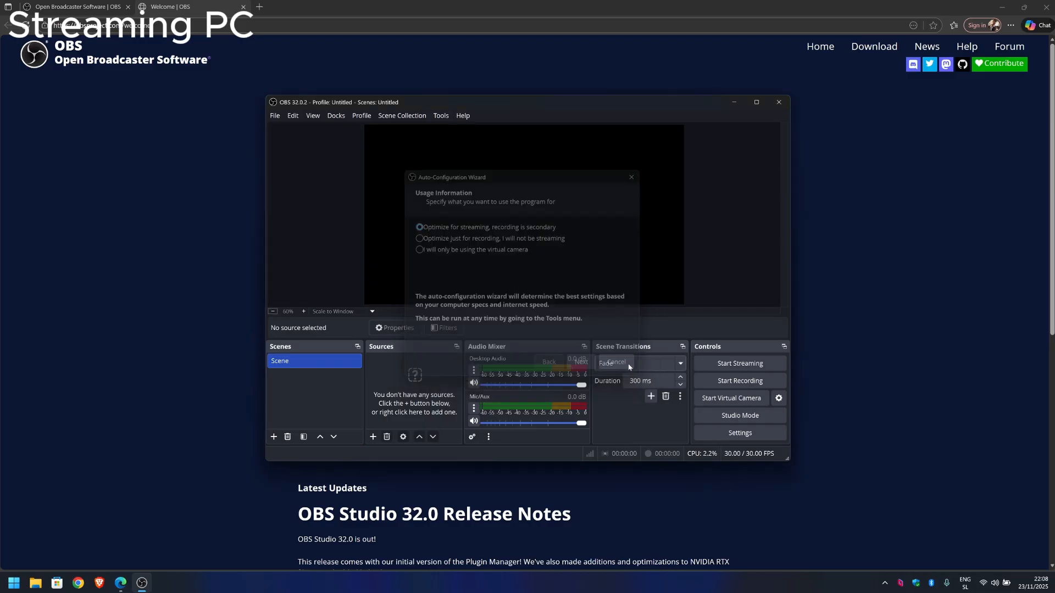
pyautogui.click(778, 106)
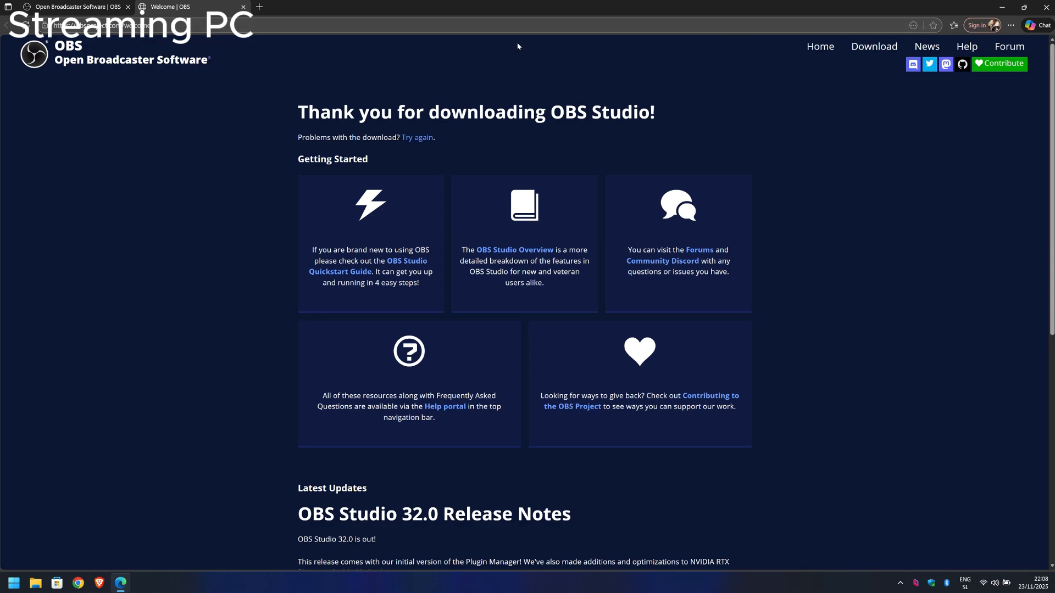
# Step: Search Google for "distroav obs" in a new browser tab and open the DistroAV GitHub repository
pyautogui.click(259, 7)
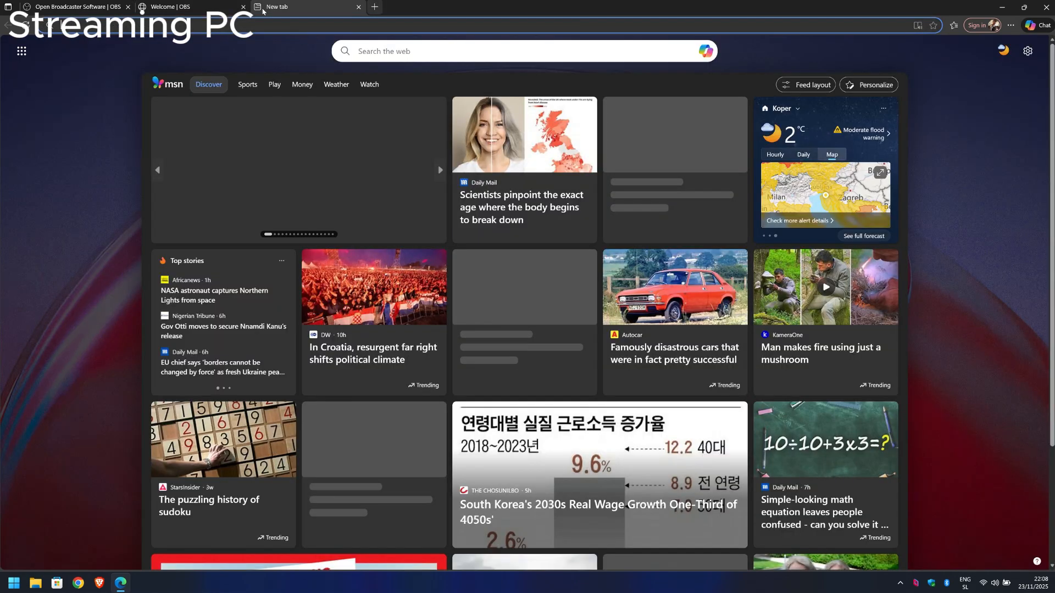
pyautogui.write('google.com')
pyautogui.press('Return')
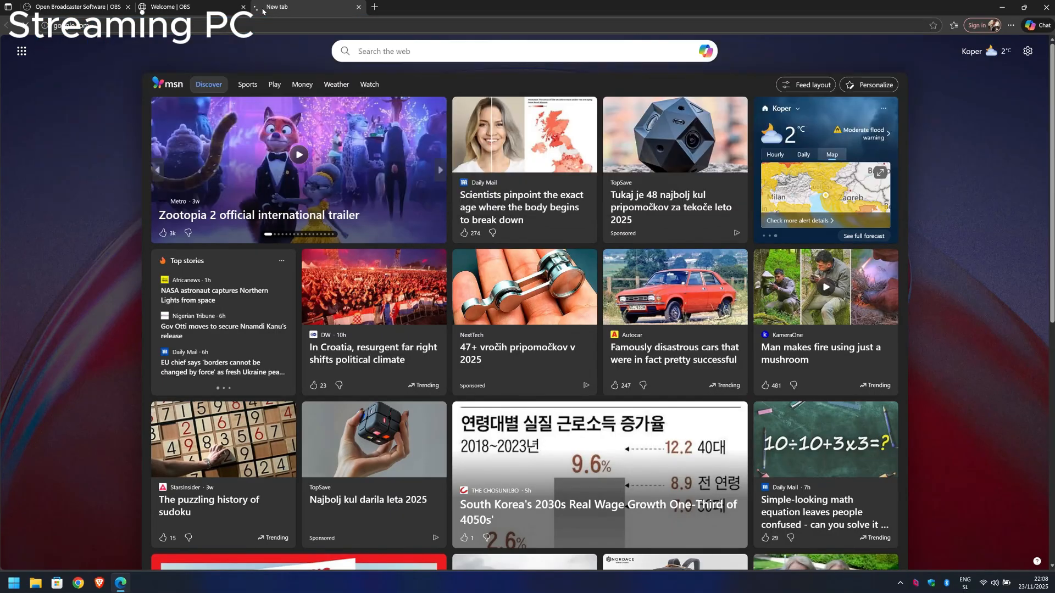
pyautogui.write('distrov')
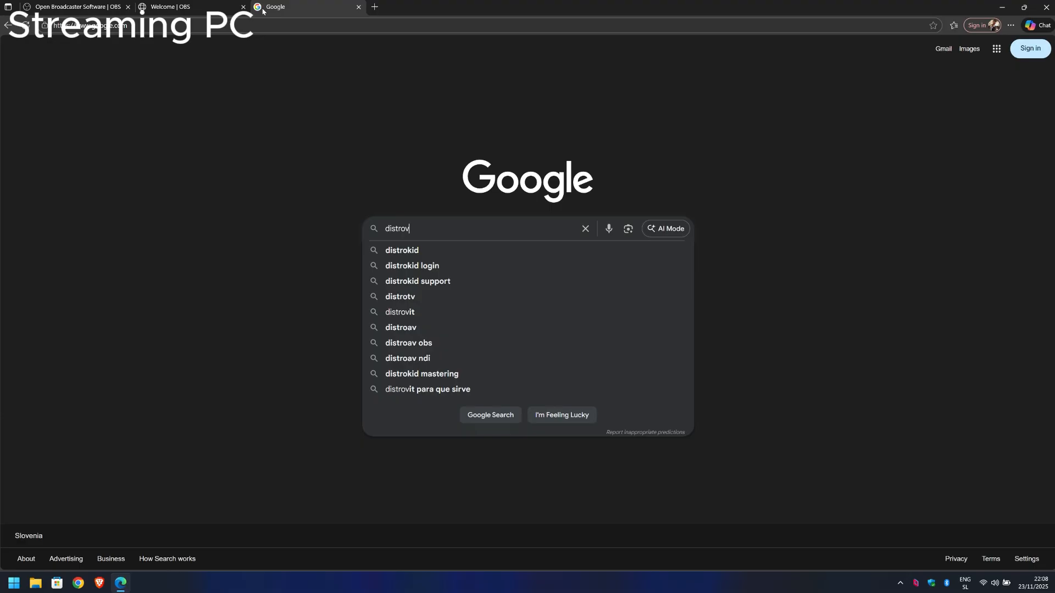
pyautogui.press('BackSpace')
pyautogui.write('av obs')
pyautogui.press('Return')
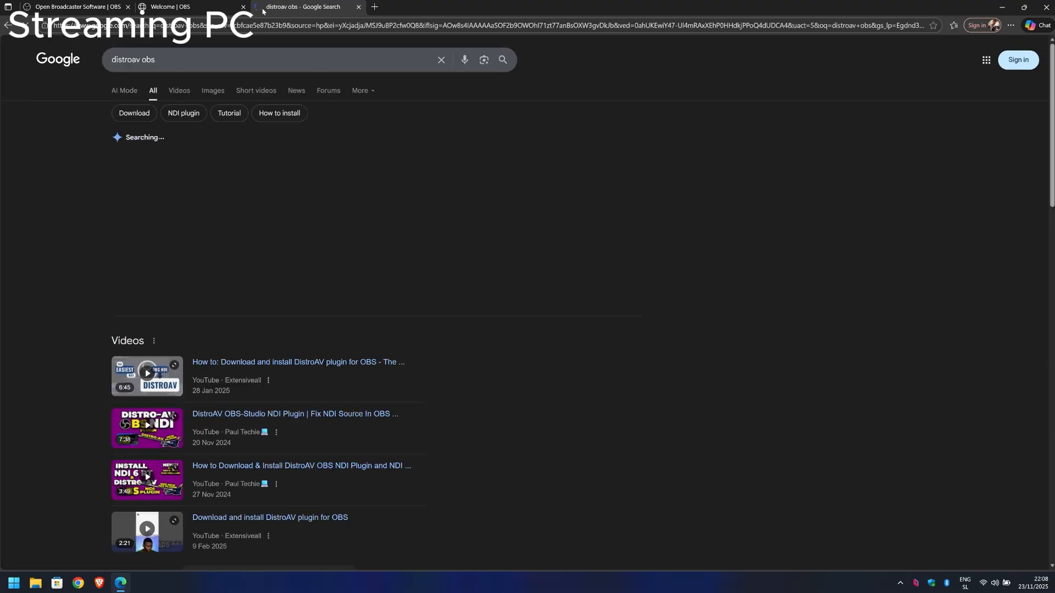
pyautogui.scroll(-5, 456, 186)
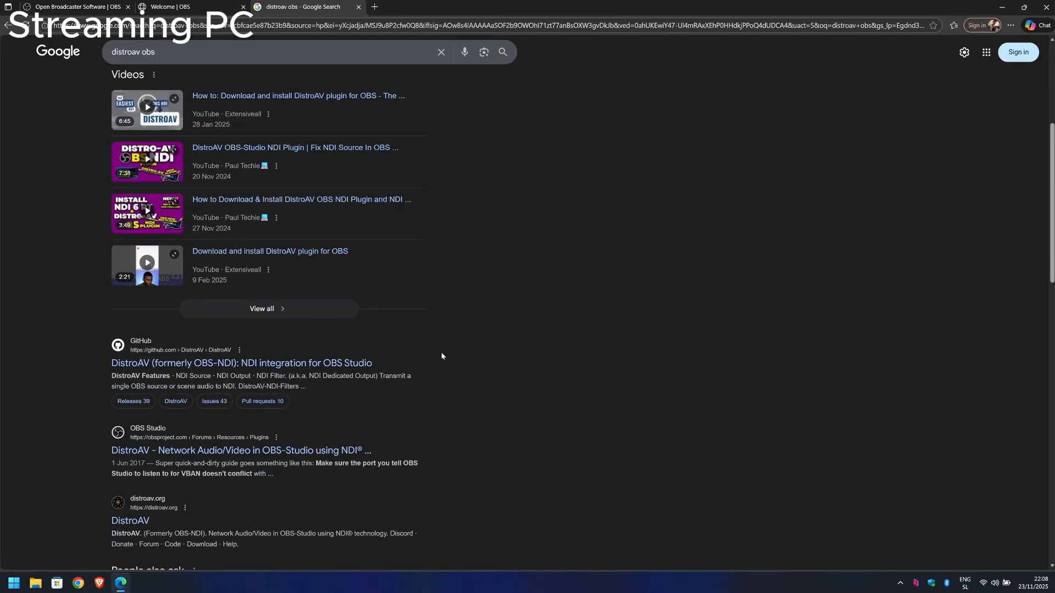
pyautogui.click(368, 364)
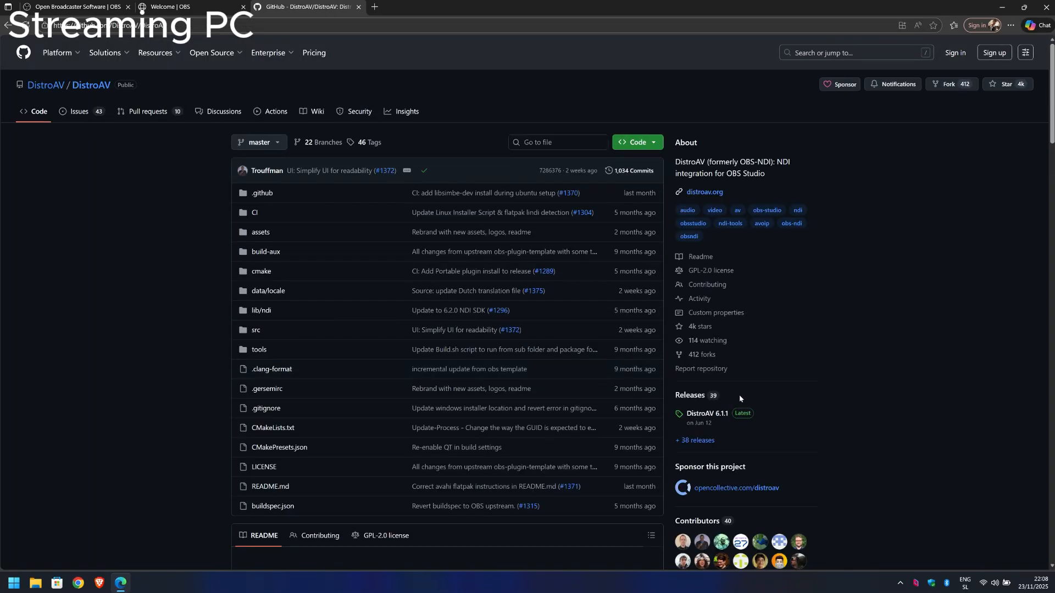
# Step: Open the DistroAV 6.1.1 release and download distroav-6.1.1-windows-x64-Installer.exe from its assets
pyautogui.click(710, 414)
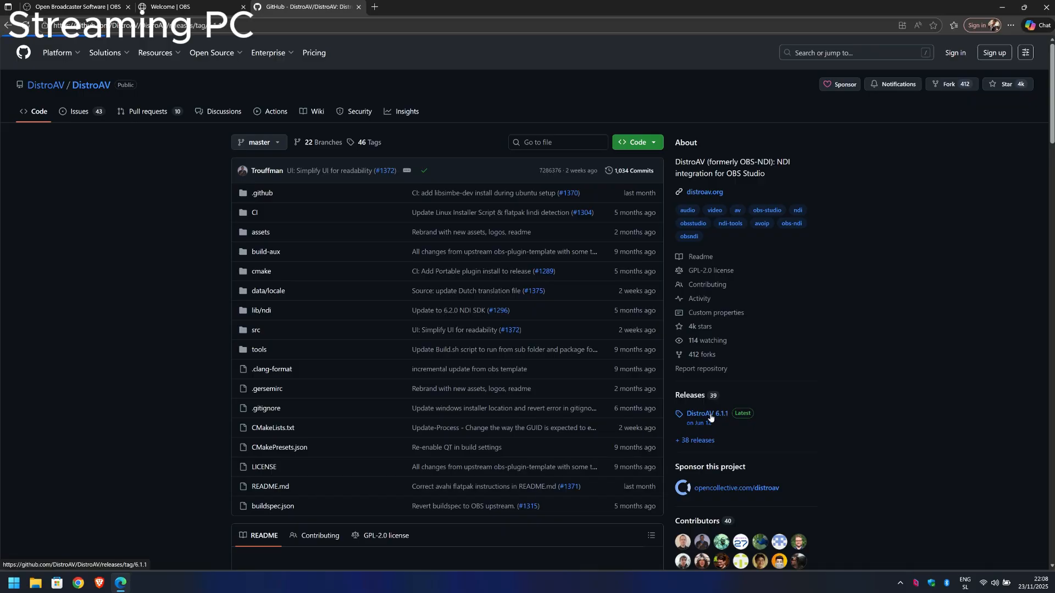
pyautogui.scroll(-5, 835, 347)
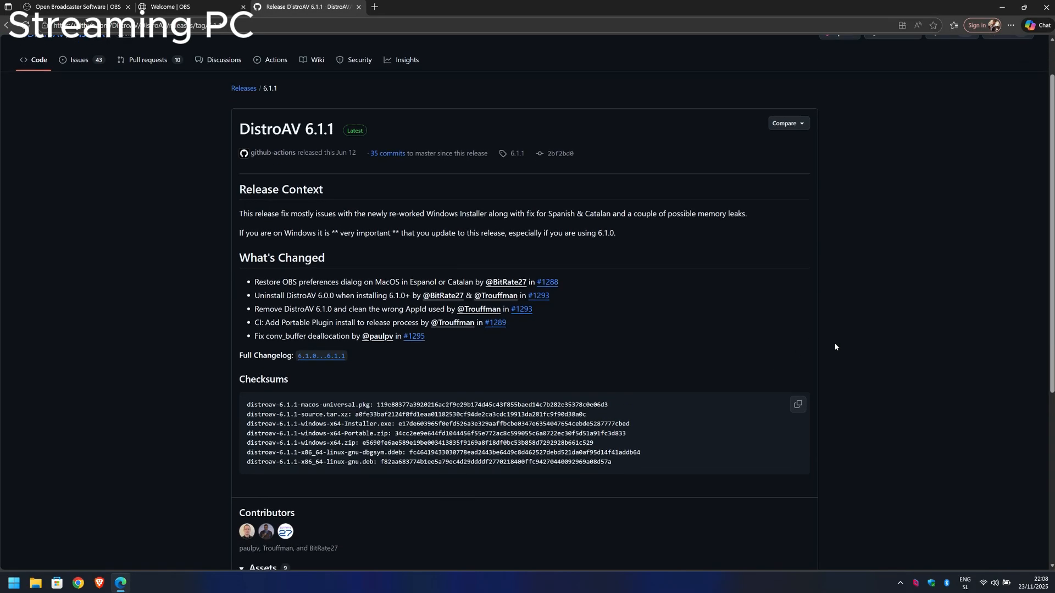
pyautogui.scroll(-1, 835, 347)
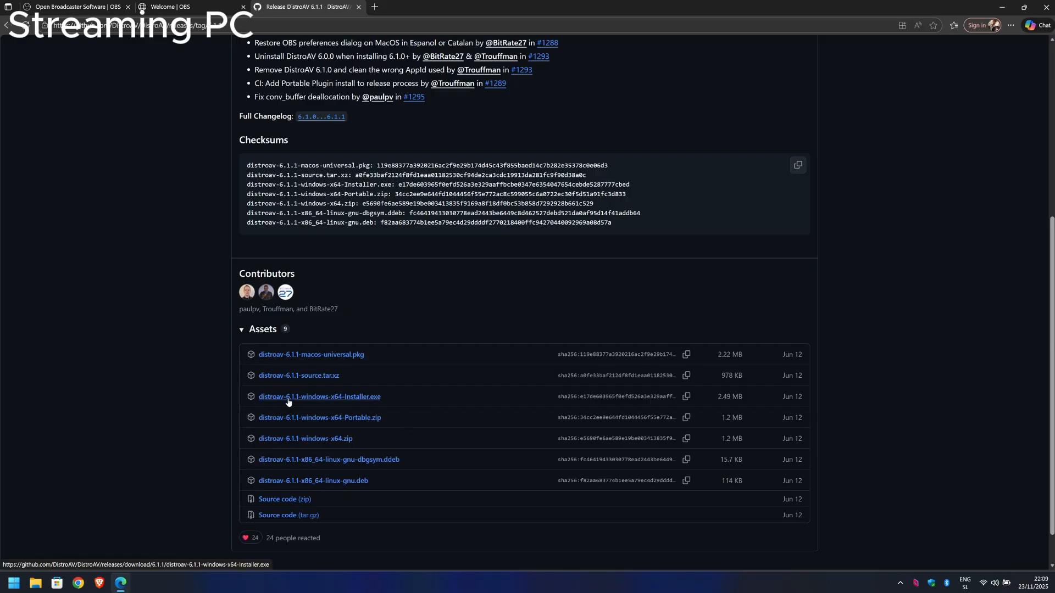
pyautogui.click(364, 399)
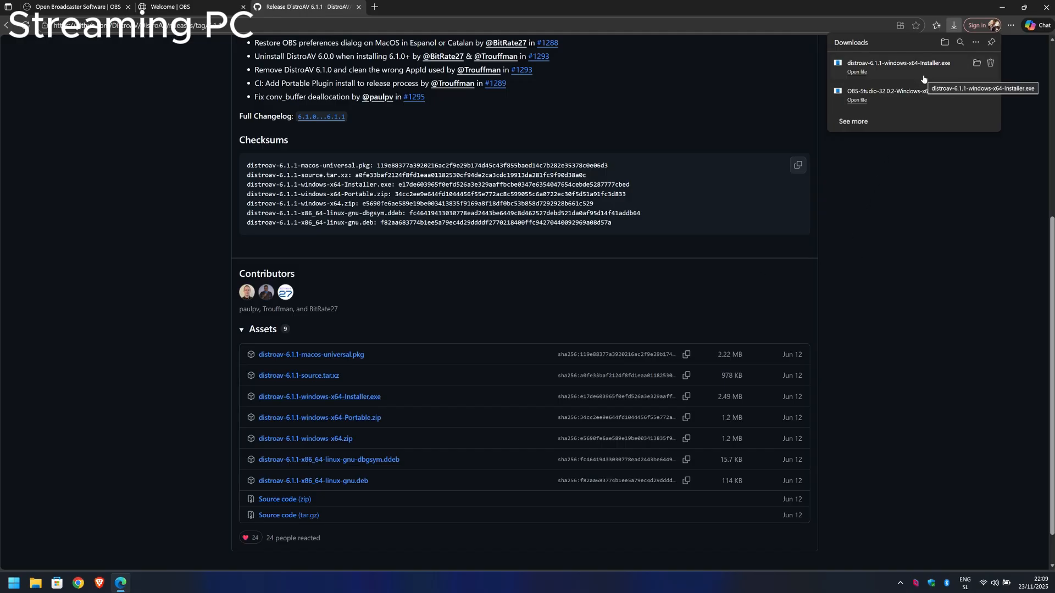
# Step: Install DistroAV from the downloaded installer with the default destination and Start Menu folders, then close the browser
pyautogui.click(864, 73)
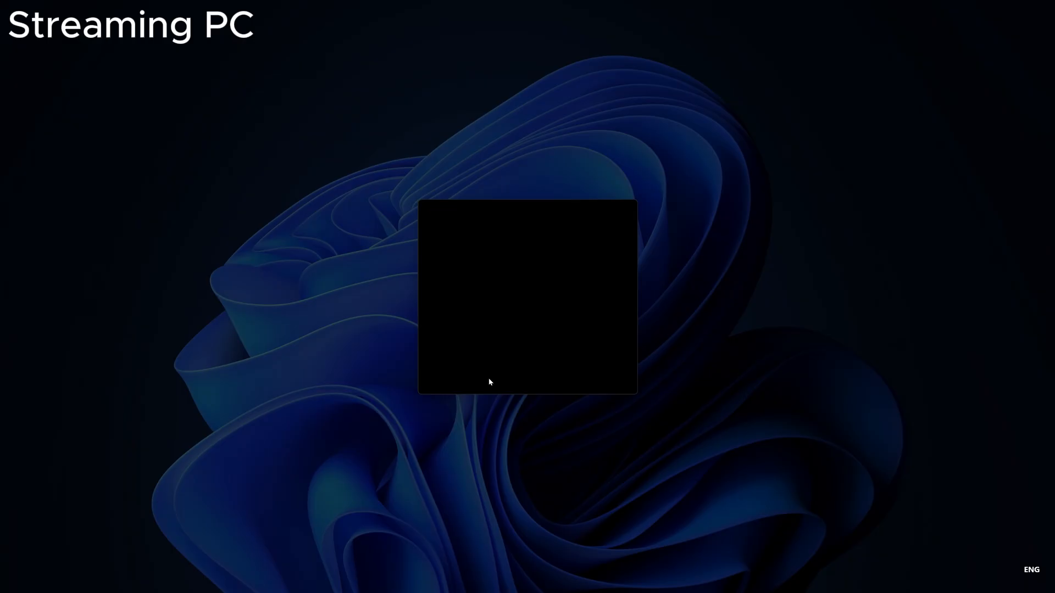
pyautogui.click(490, 379)
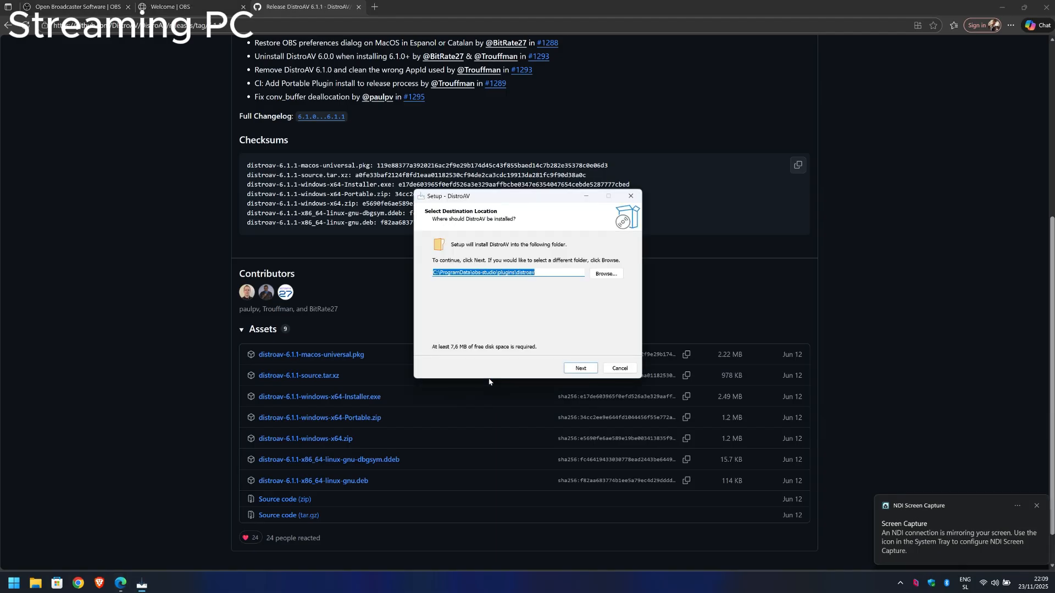
pyautogui.click(580, 368)
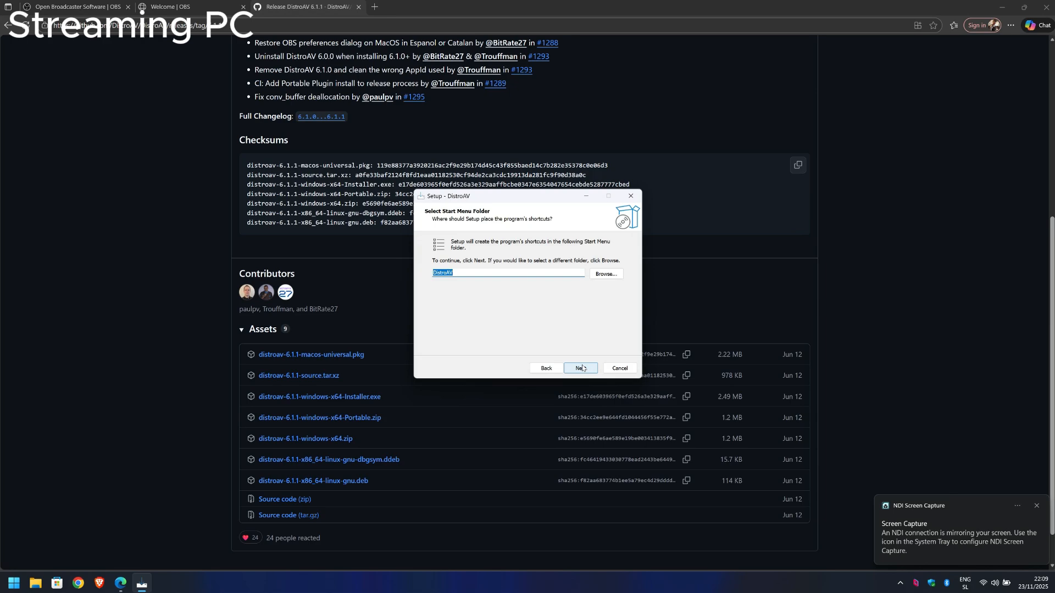
pyautogui.click(581, 368)
pyautogui.click(581, 368)
pyautogui.click(582, 369)
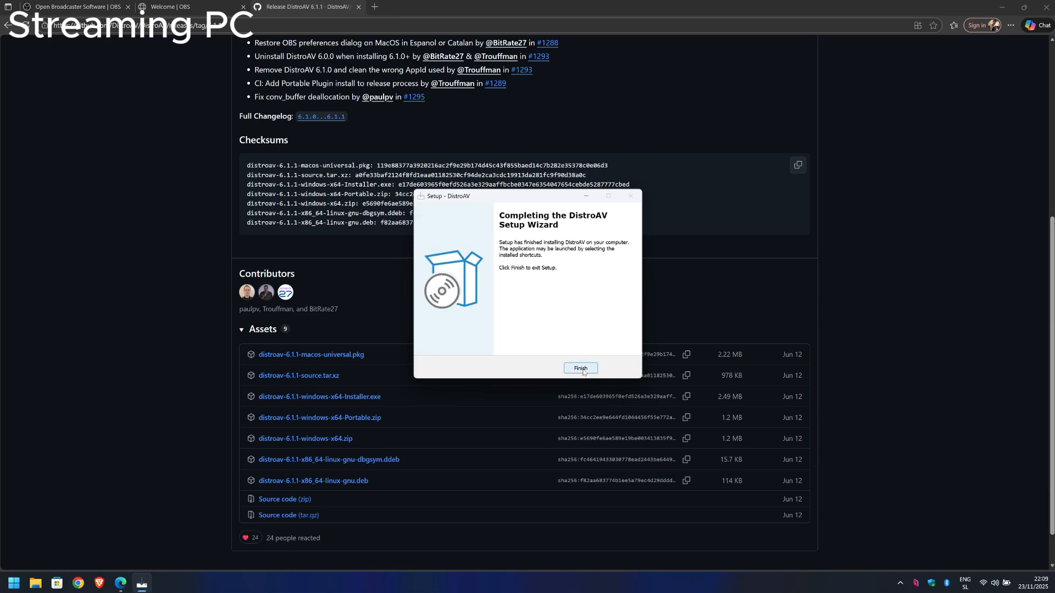
pyautogui.click(583, 371)
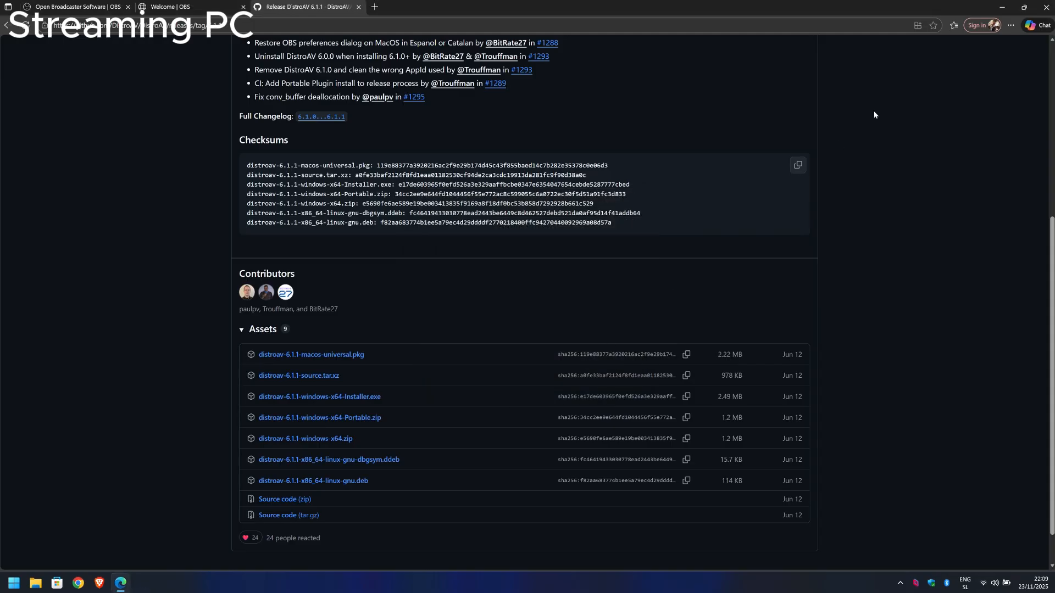
pyautogui.click(1042, 6)
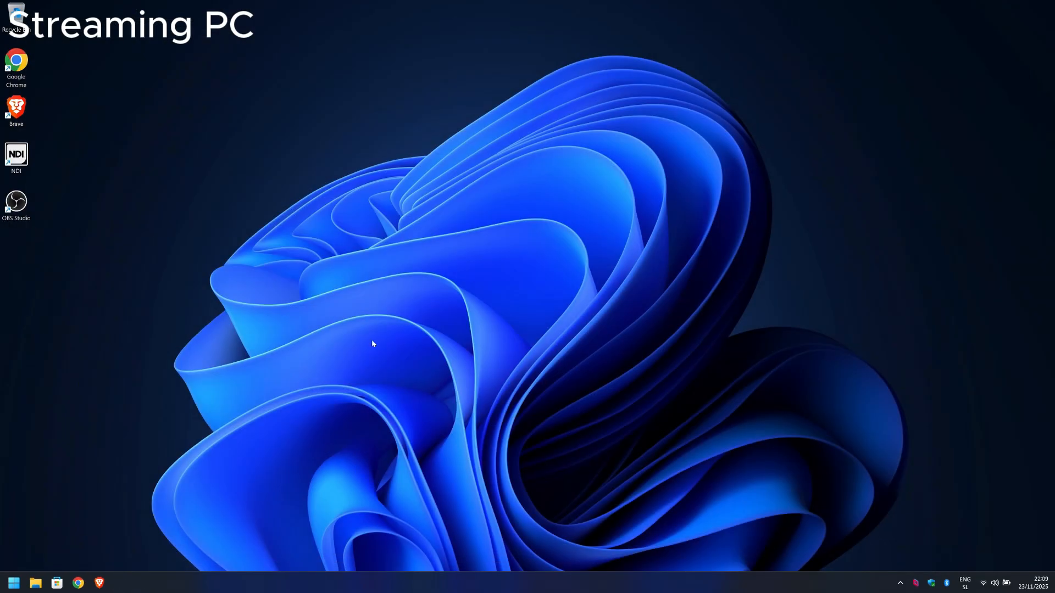
# Step: Launch OBS Studio and view the DistroAV NDI Settings, closing them without changes
pyautogui.doubleClick(18, 205)
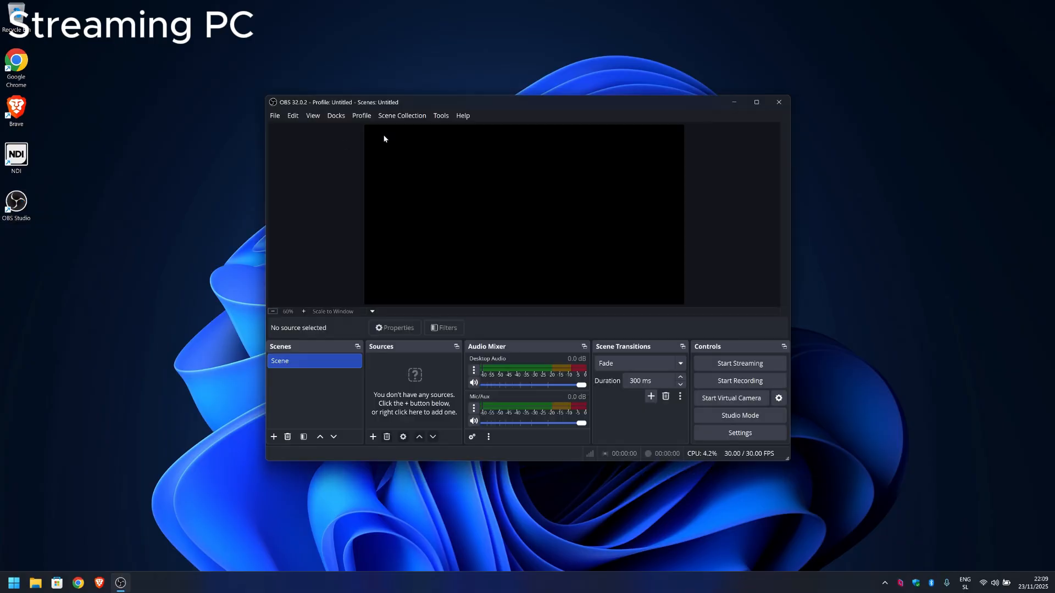
pyautogui.click(440, 115)
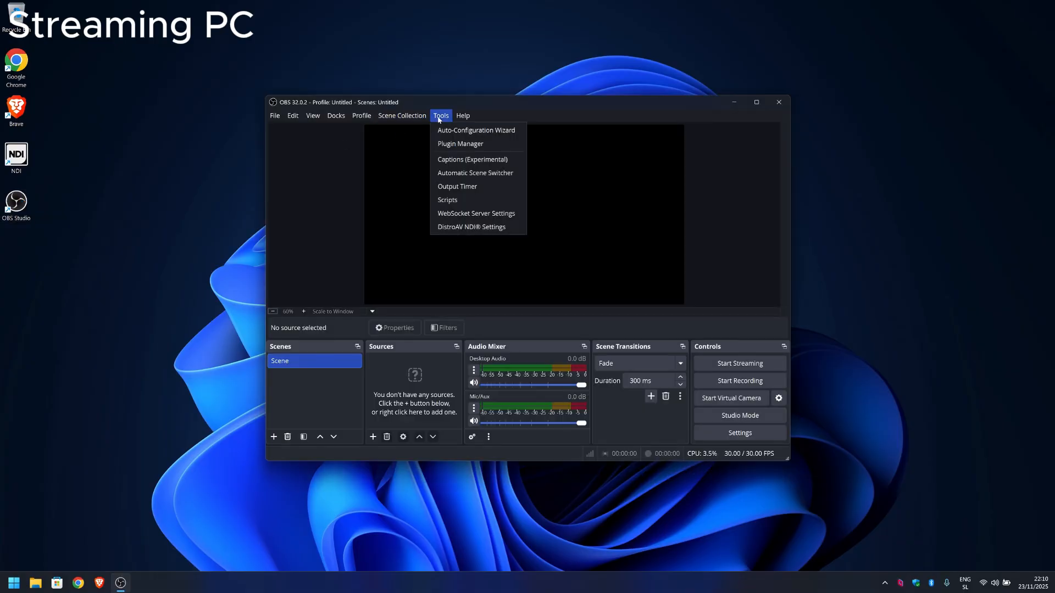
pyautogui.click(468, 228)
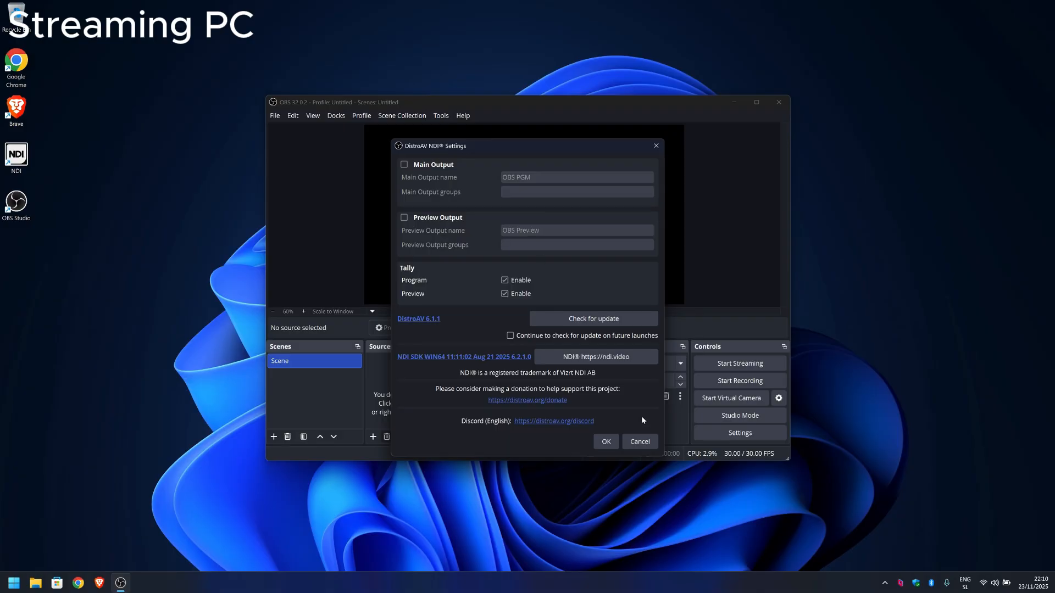
pyautogui.click(648, 444)
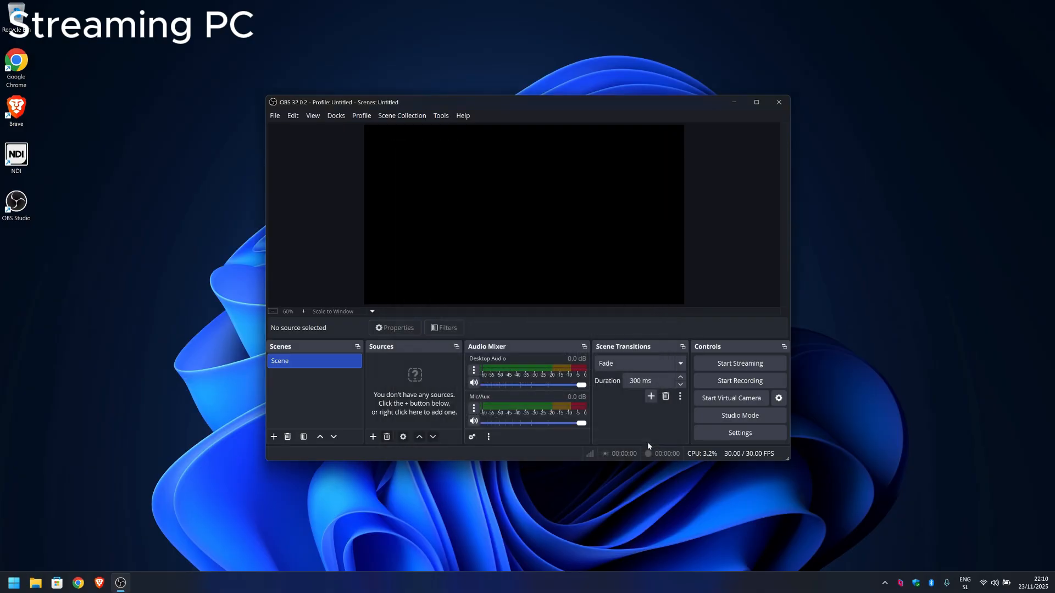
# Step: Maximize the OBS Studio window and add a new NDI Source named "Gaming PC Capture" to the scene
pyautogui.press('super+Up')
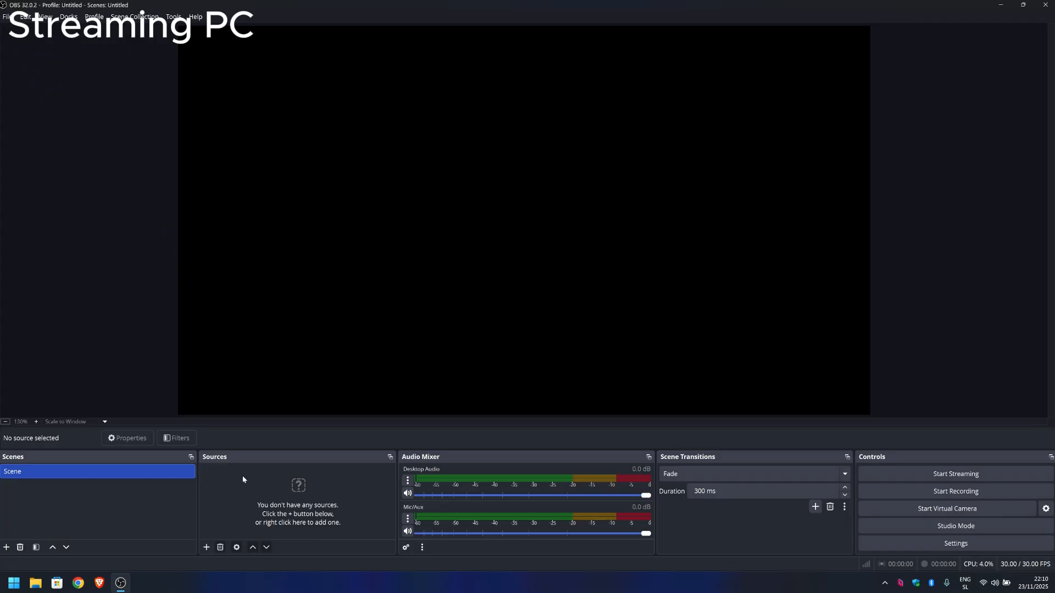
pyautogui.rightClick(244, 479)
pyautogui.moveTo(268, 485)
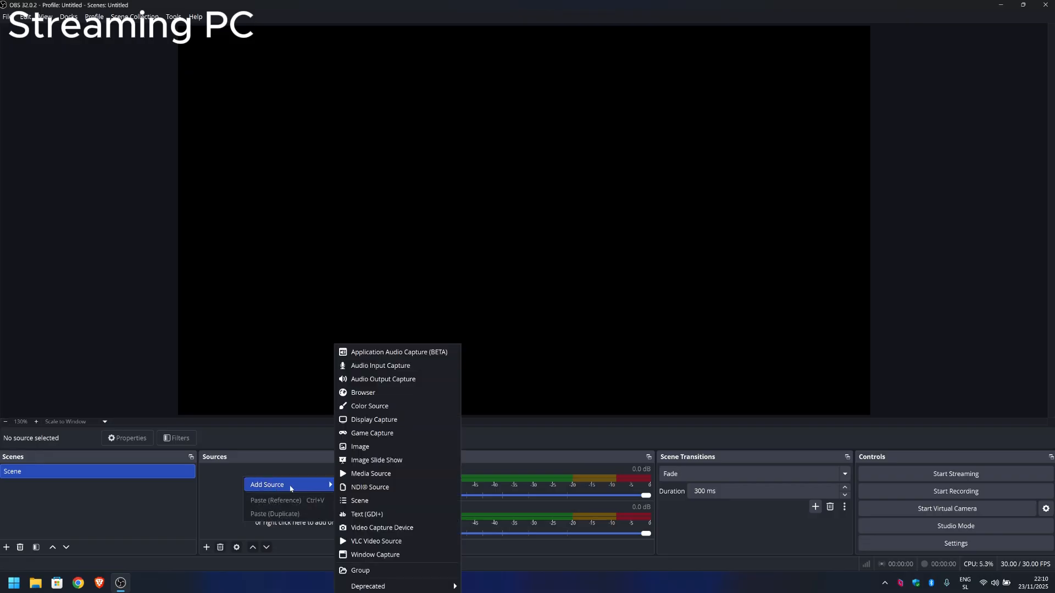
pyautogui.click(371, 494)
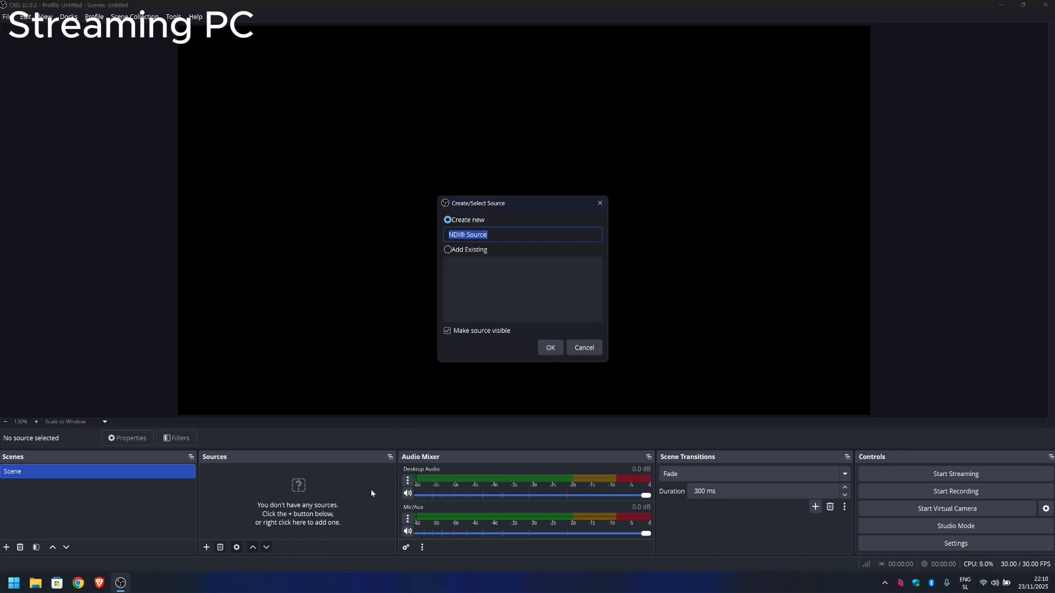
pyautogui.write('Gaming PC Capture')
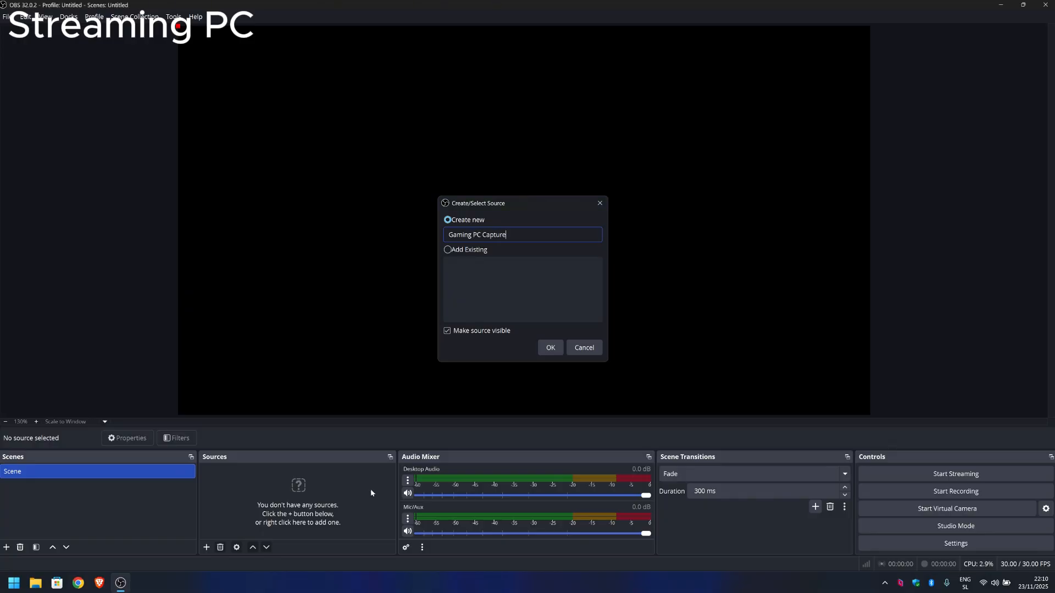
pyautogui.press('Return')
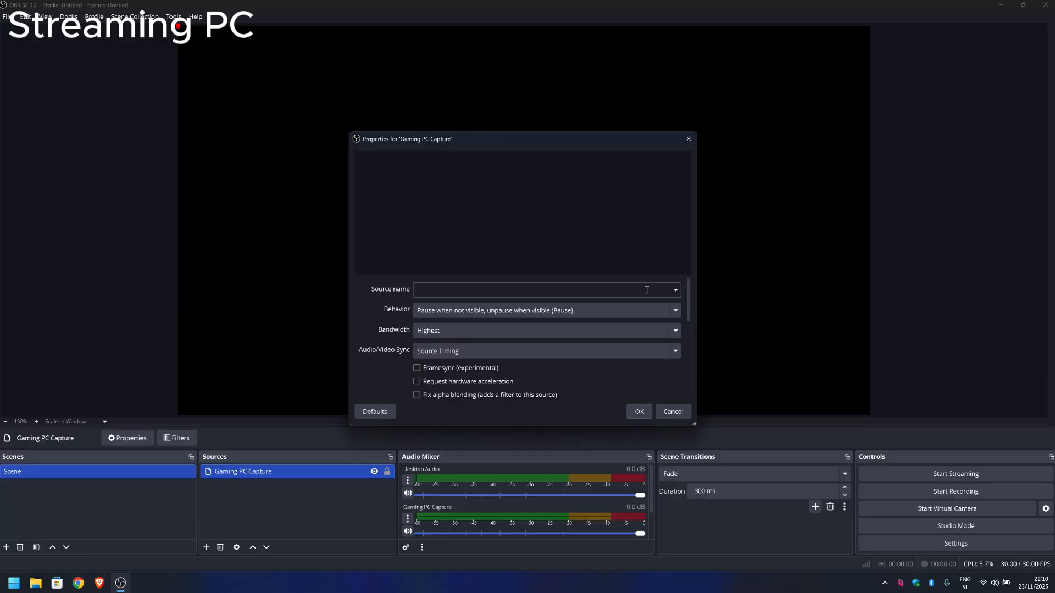
# Step: Set the source name of Gaming PC Capture to TECHSERRACTOP (NVIDIA GeForce RTX 3070 Laptop GPU 1) and apply its properties
pyautogui.click(672, 296)
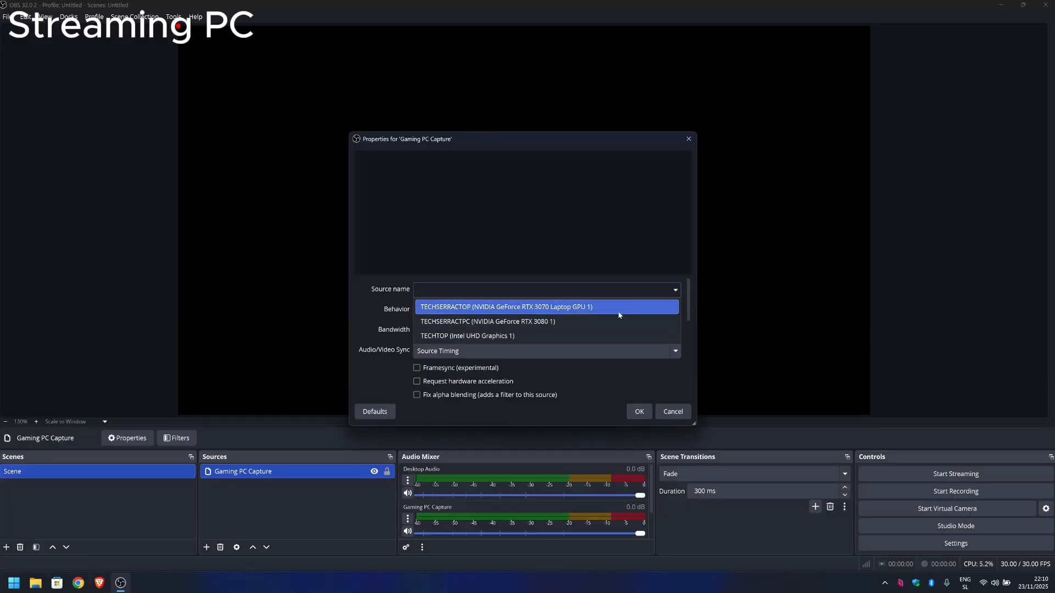
pyautogui.click(586, 313)
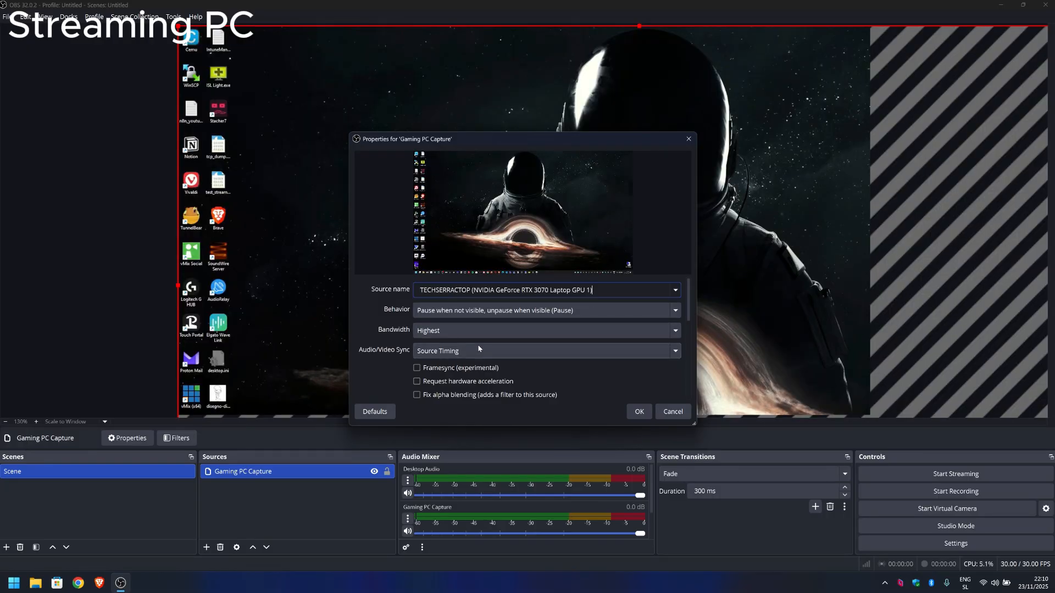
pyautogui.click(639, 411)
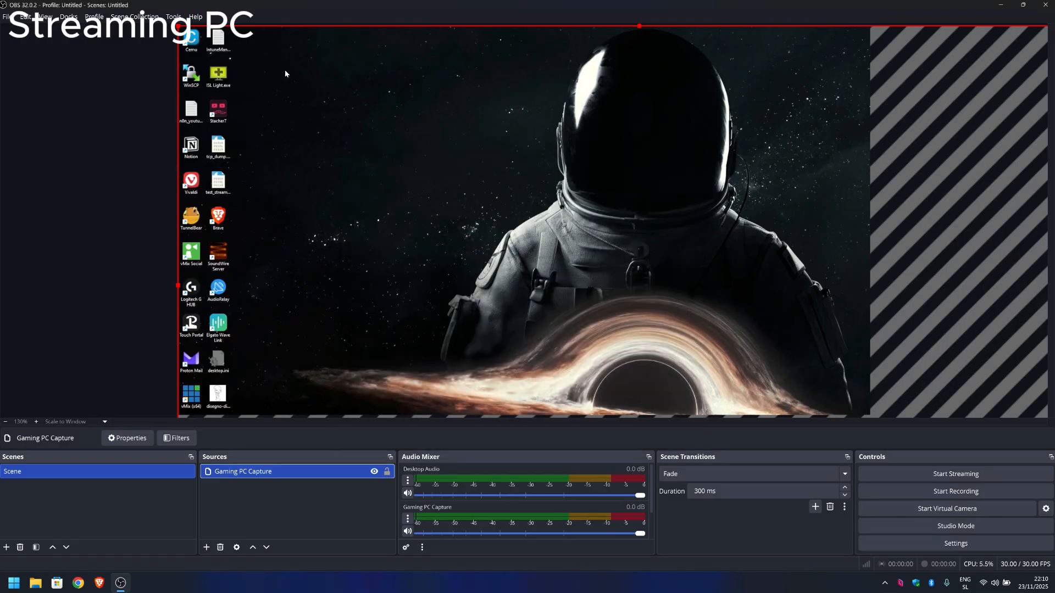
# Step: Scale and reposition the Gaming PC Capture source in the preview to fit the canvas
pyautogui.moveTo(179, 25); pyautogui.dragTo(653, 294)
pyautogui.moveTo(762, 345); pyautogui.dragTo(289, 77)
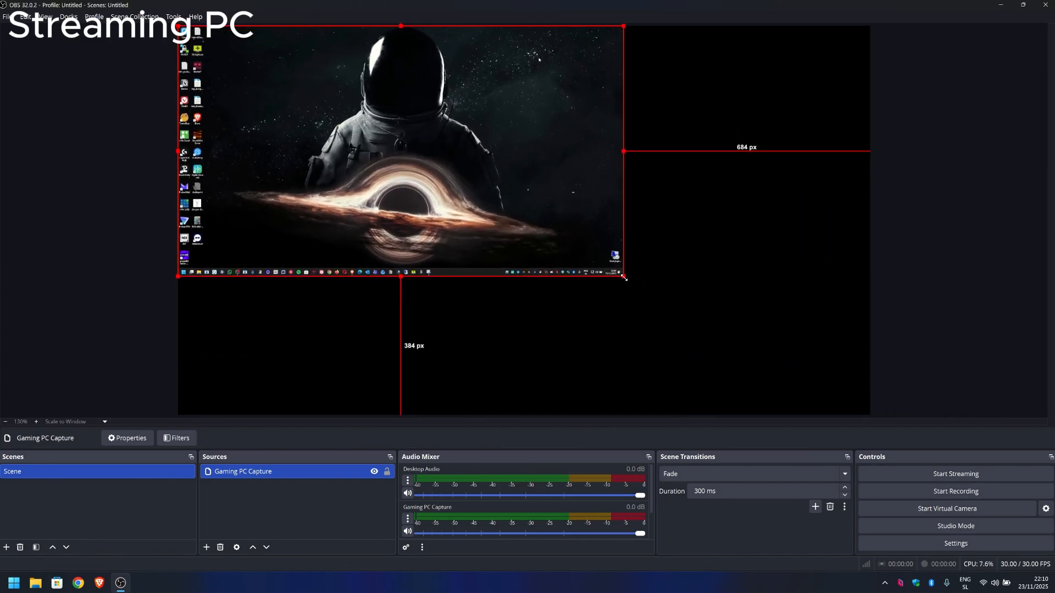
pyautogui.moveTo(623, 276); pyautogui.dragTo(854, 418)
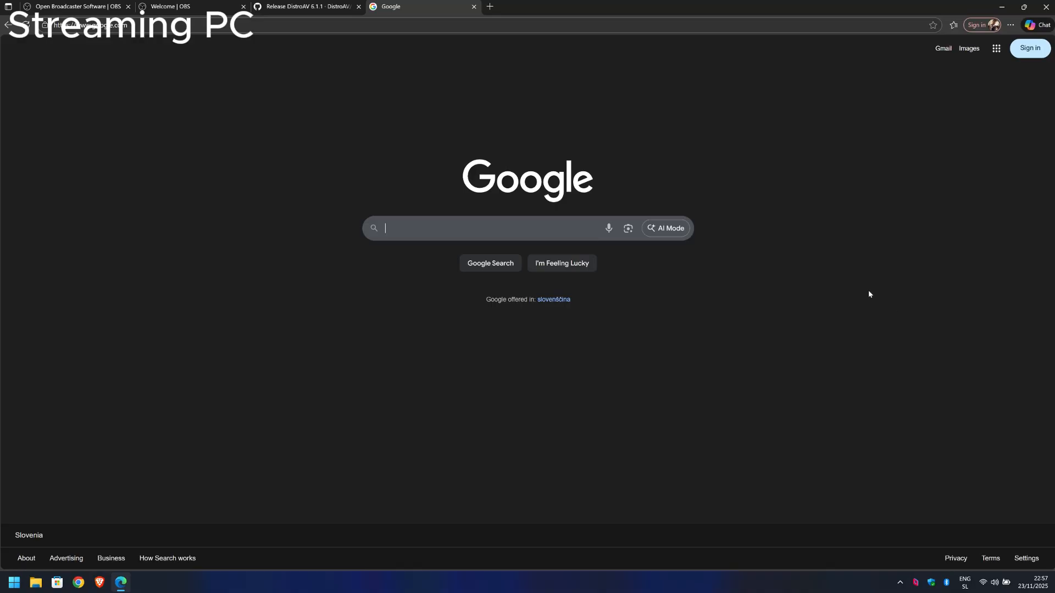
# Step: Switch to the browser, search Google for "audio relay" and open the Downloads page of the AudioRelay website
pyautogui.write('audio relay')
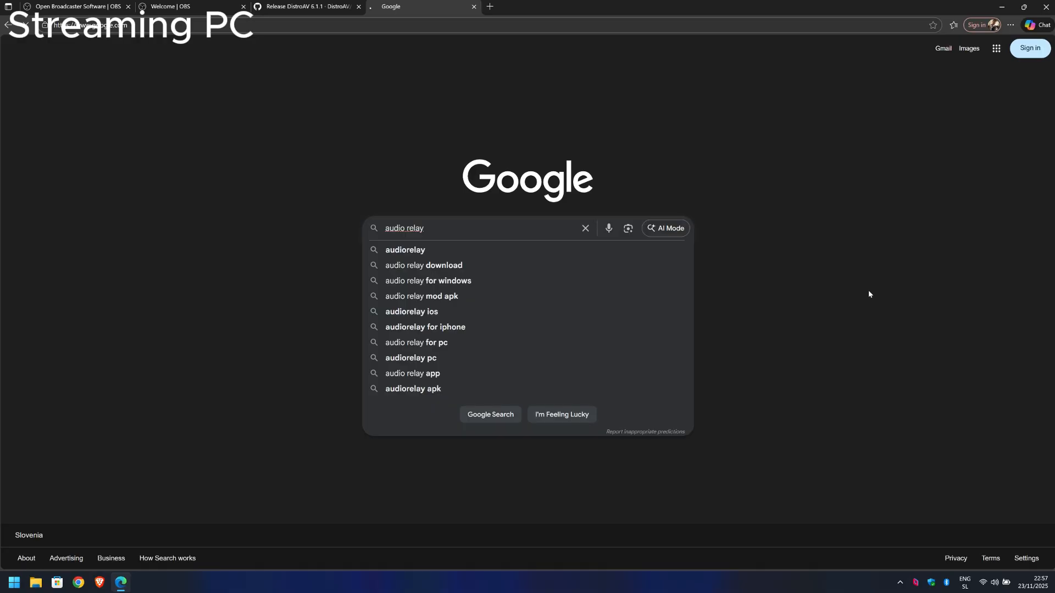
pyautogui.press('Return')
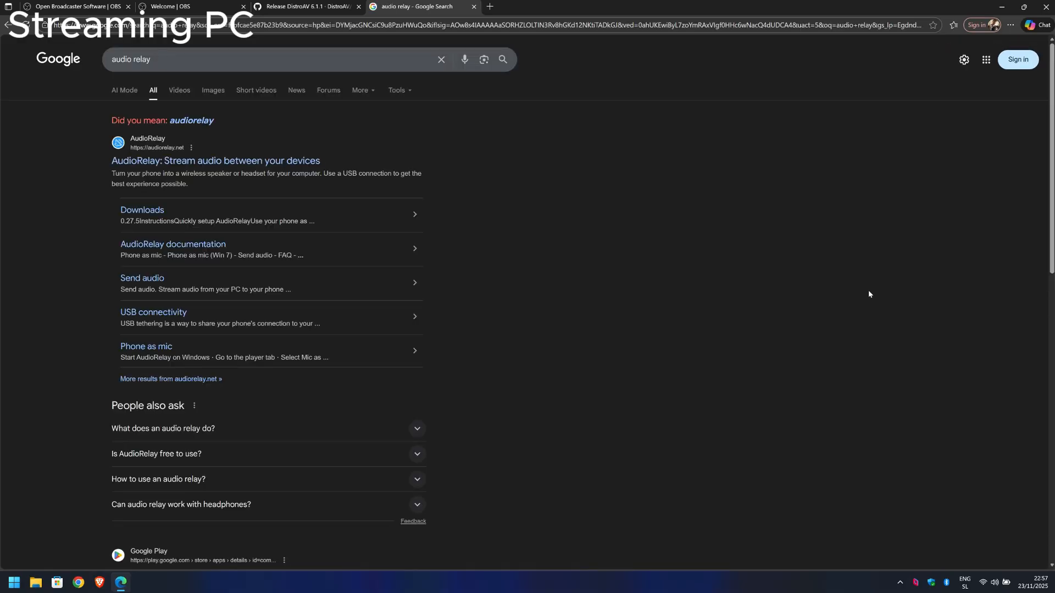
pyautogui.click(311, 164)
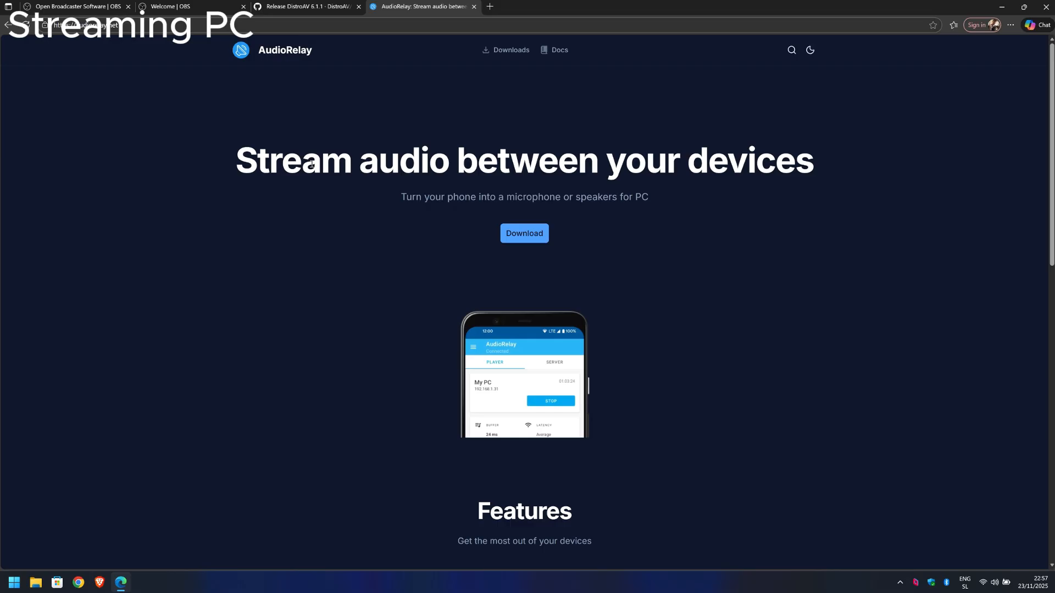
pyautogui.click(531, 234)
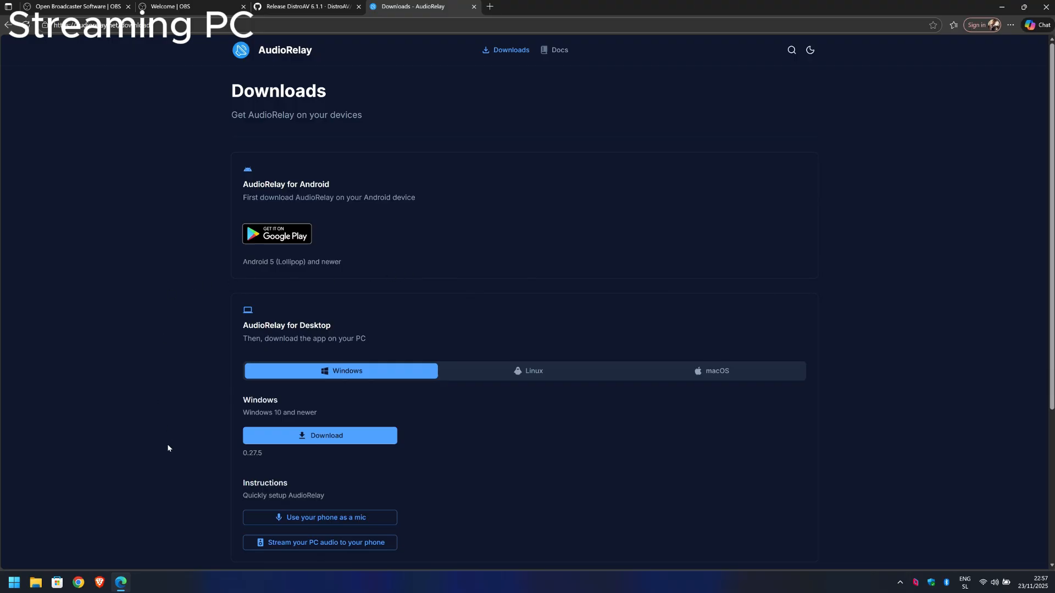
# Step: Download AudioRelay for Windows and start its installer with English as the setup language
pyautogui.click(284, 441)
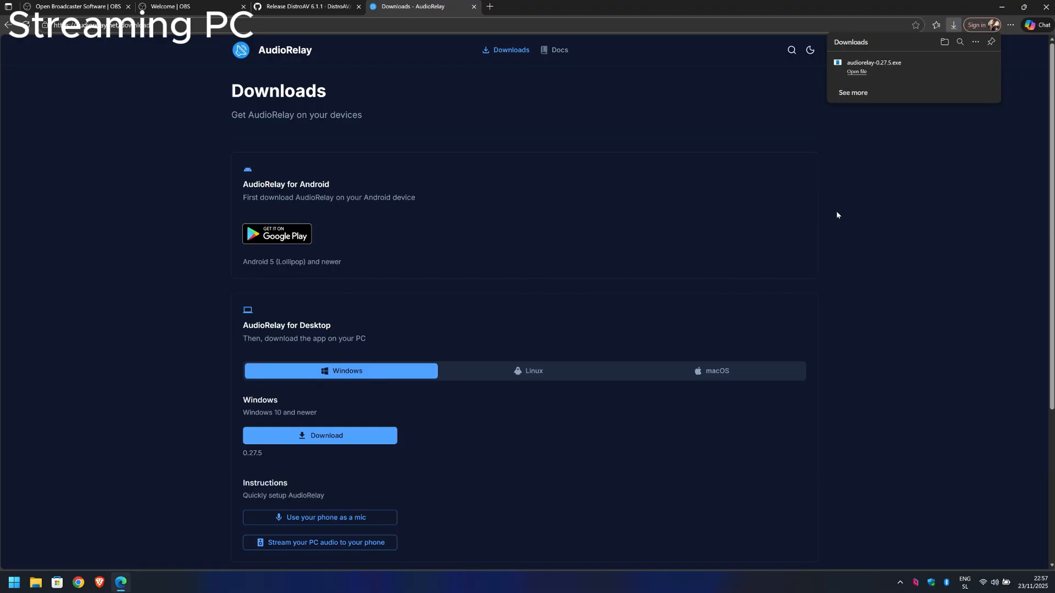
pyautogui.click(864, 76)
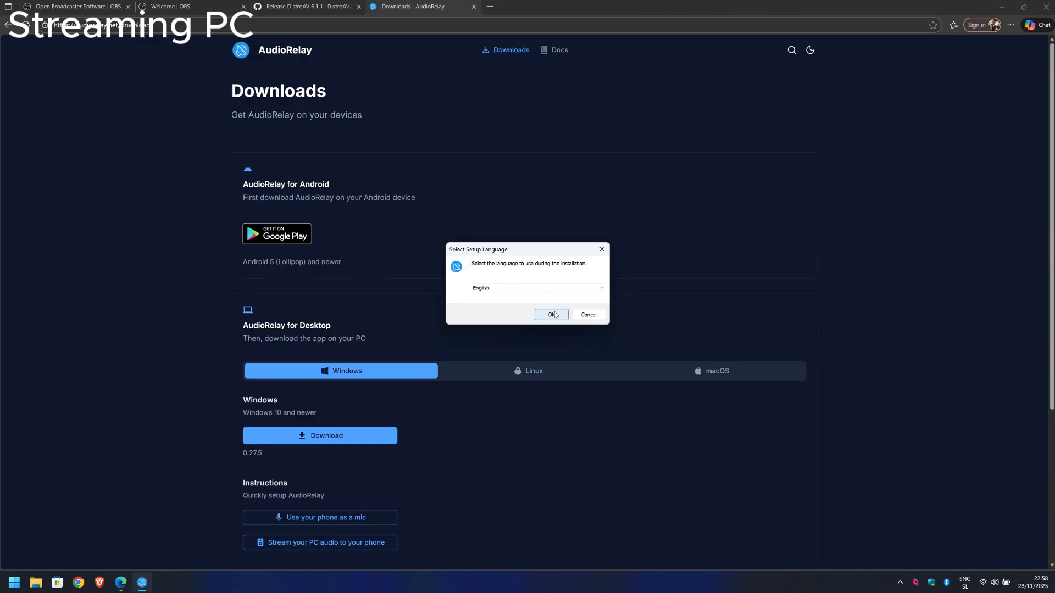
pyautogui.click(553, 314)
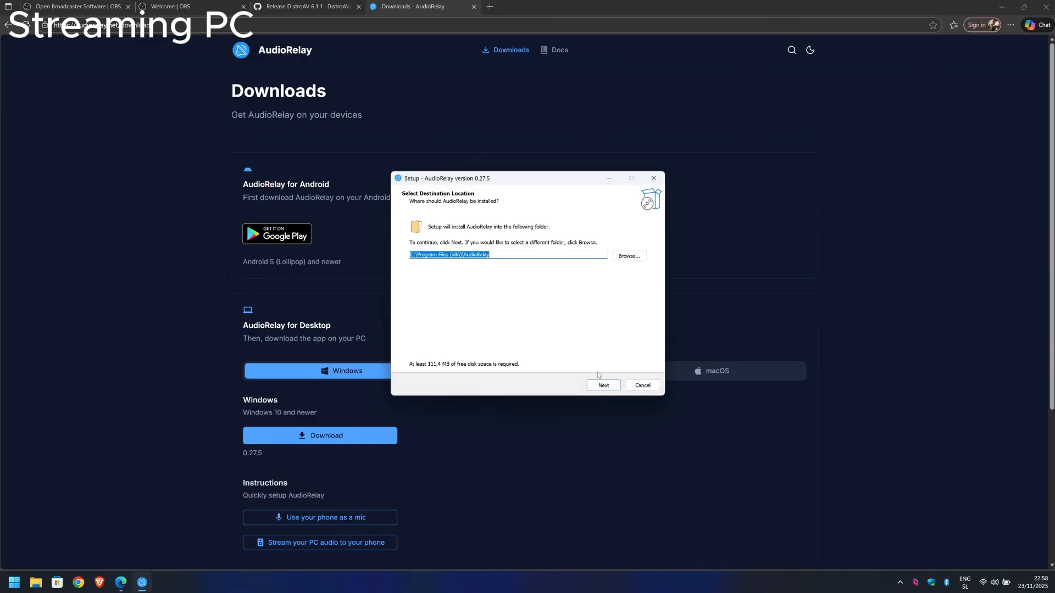
# Step: Install AudioRelay in the default folder with the desktop shortcut, firewall rules, Virtual Mic and Virtual Speaker drivers, and launch it
pyautogui.click(603, 385)
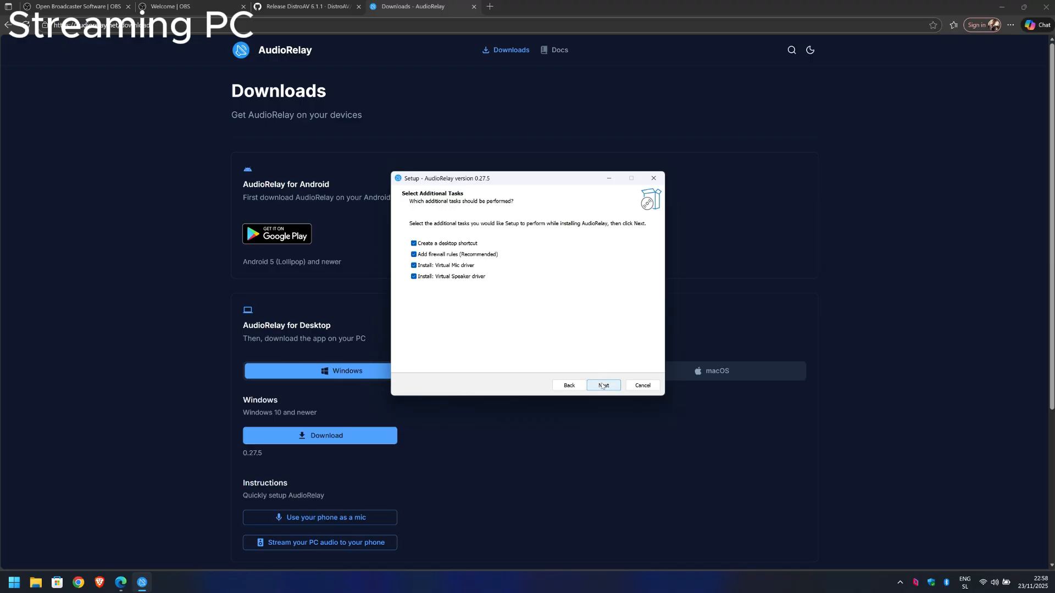
pyautogui.click(602, 386)
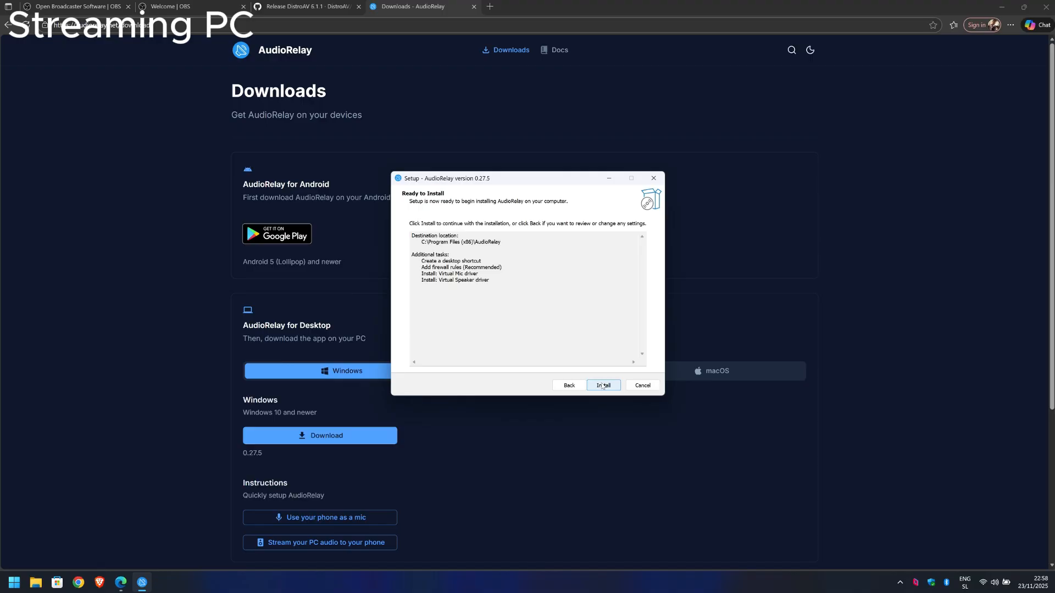
pyautogui.click(603, 385)
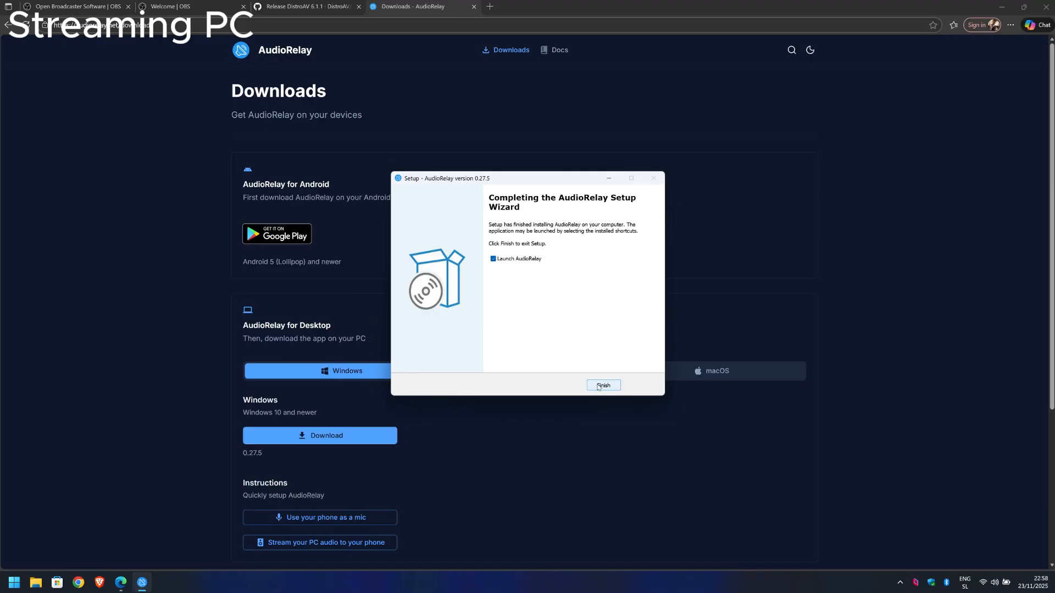
pyautogui.click(603, 385)
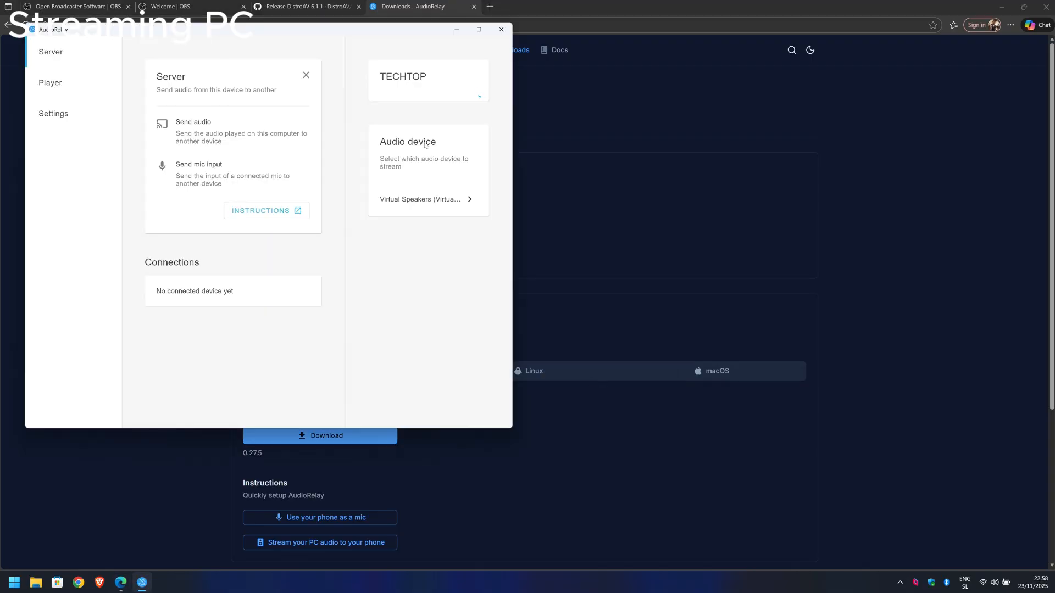
# Step: Set the AudioRelay server's audio device to the Microphone Array (Intel Smart Sound Technology) input and return to the server page
pyautogui.moveTo(368, 29); pyautogui.dragTo(426, 58)
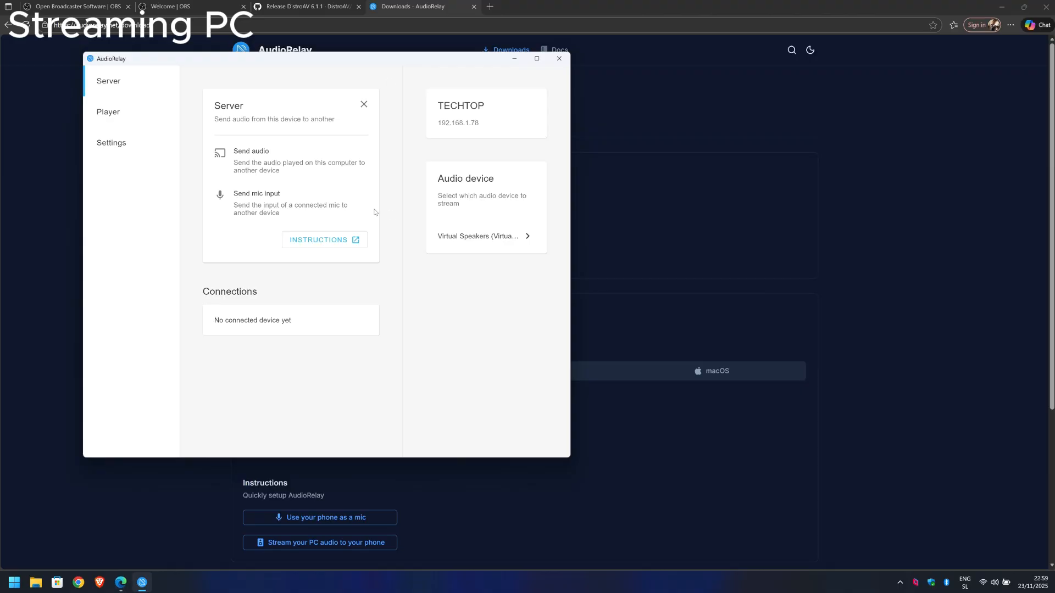
pyautogui.click(514, 237)
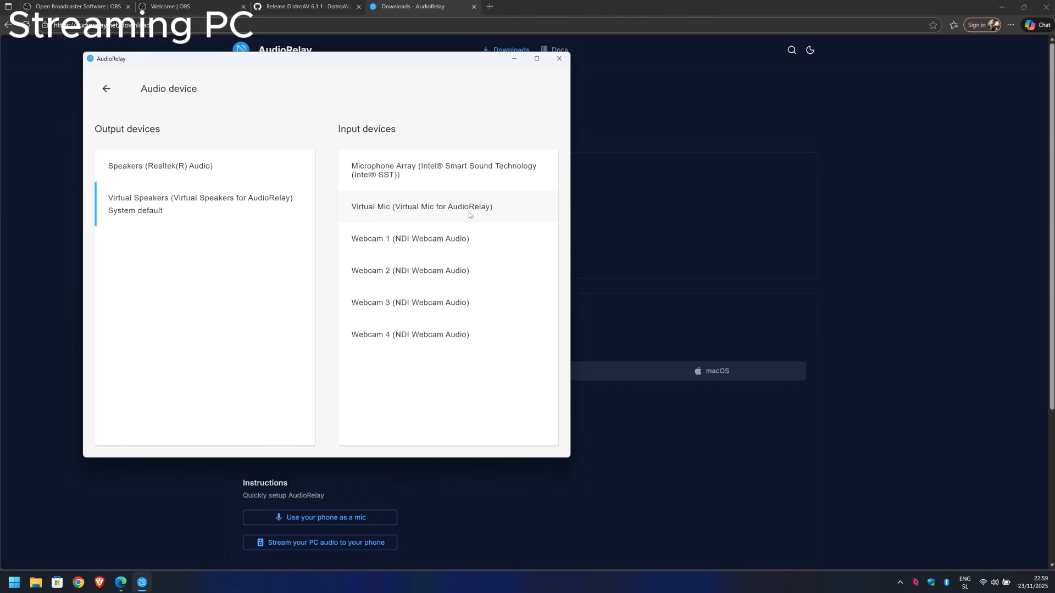
pyautogui.click(463, 174)
pyautogui.click(106, 89)
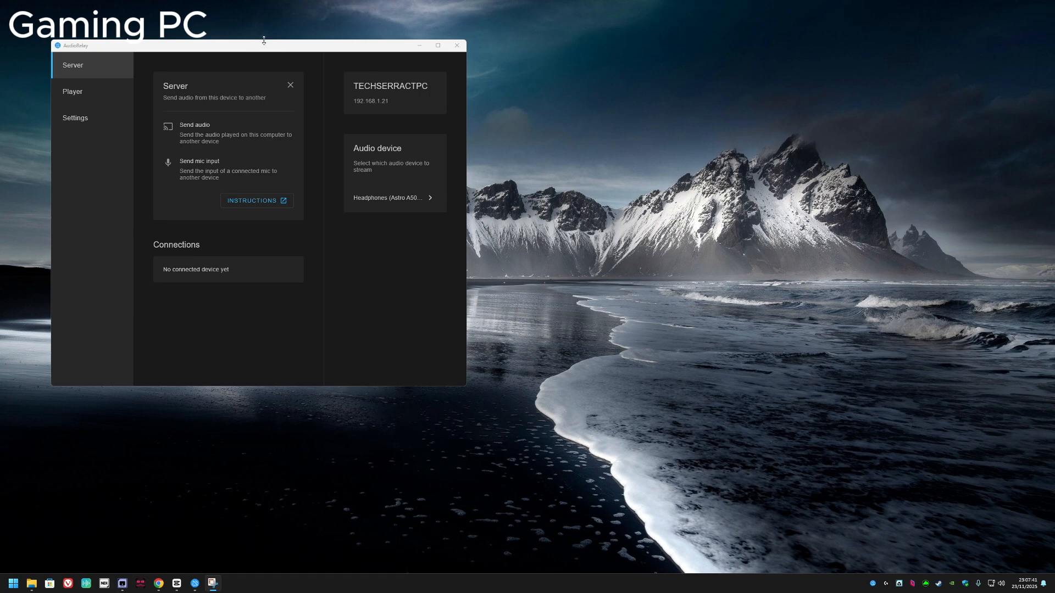
# Step: In AudioRelay on the gaming PC, connect the player to the TECHSERRACTOP server with Mic mode selected
pyautogui.moveTo(198, 50); pyautogui.dragTo(206, 63)
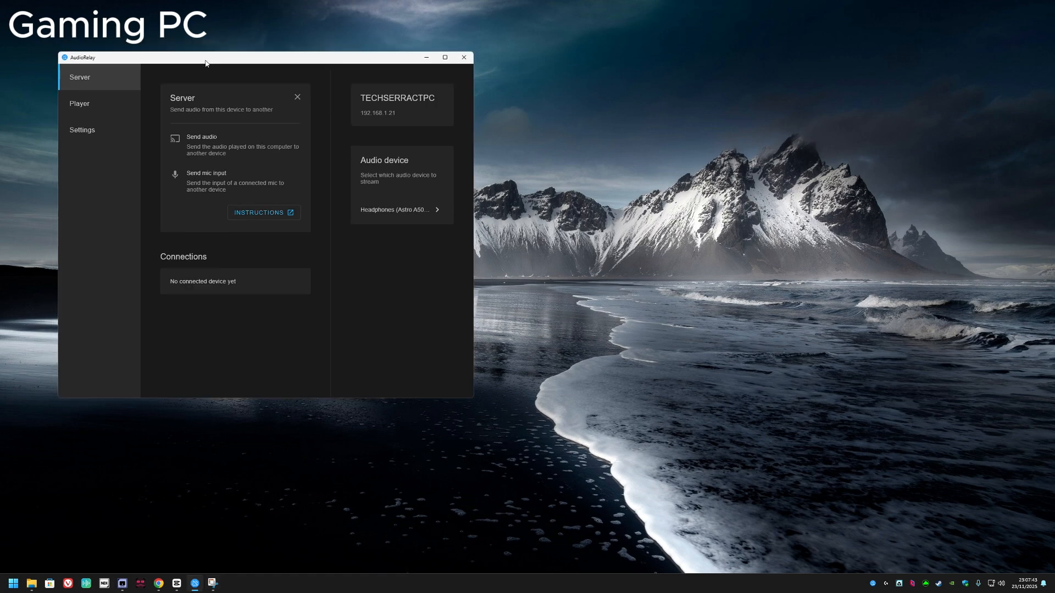
pyautogui.click(102, 111)
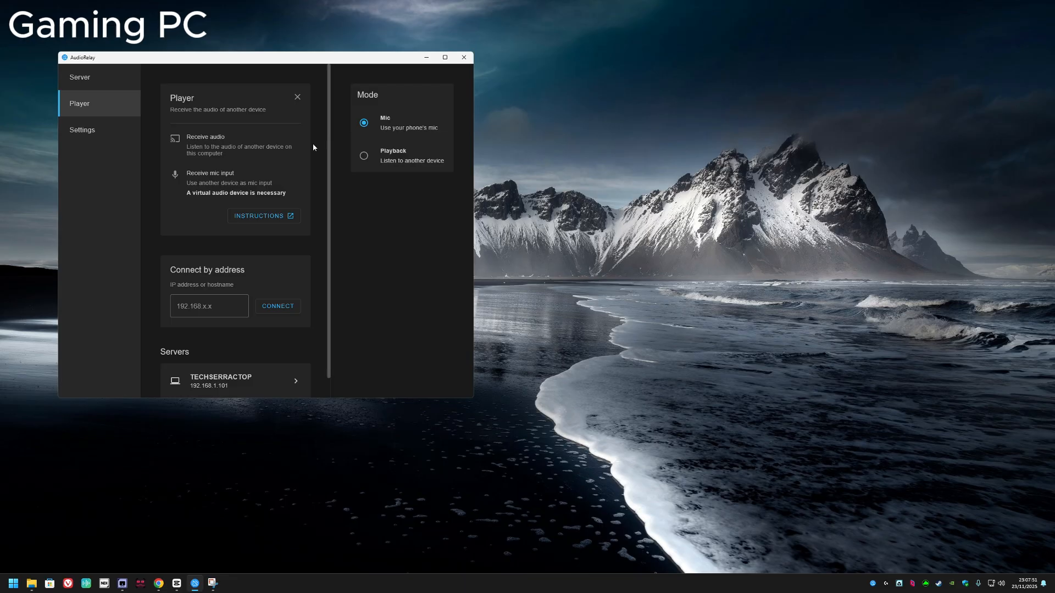
pyautogui.scroll(-2, 313, 147)
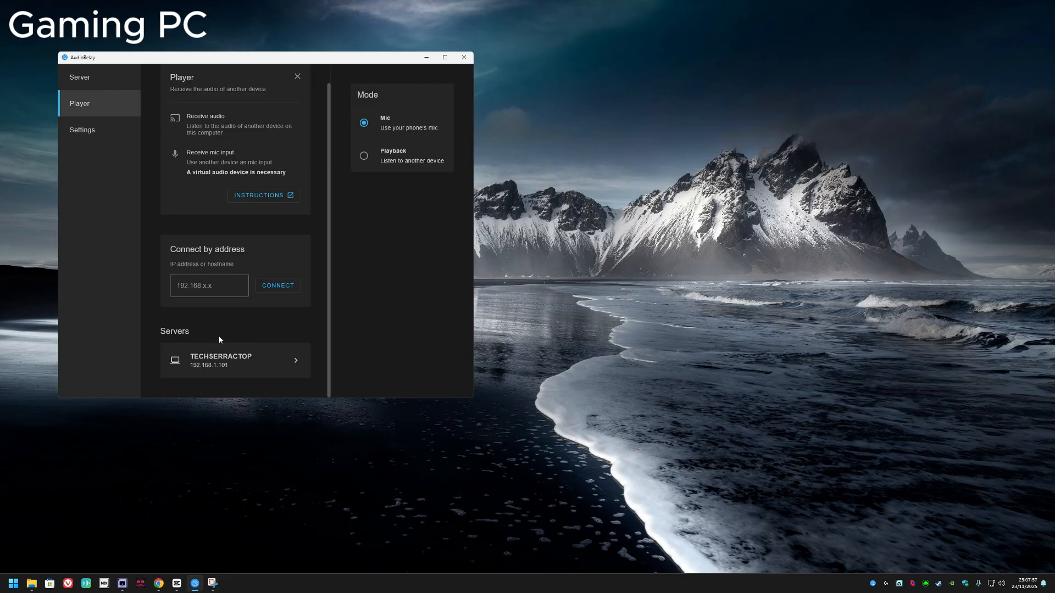
pyautogui.click(260, 361)
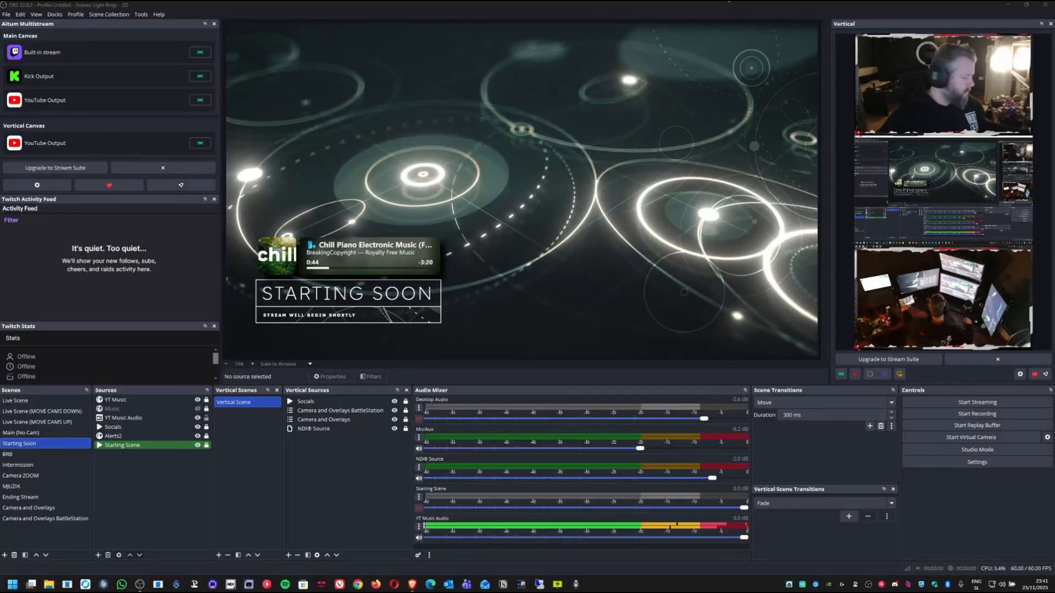
# Step: In OBS Studio, cycle through the Live Scene, Live Scene (MOVE CAMS DOWN), Intermission, BRB, Camera ZOOM and Ending Stream scenes
pyautogui.press('F1')
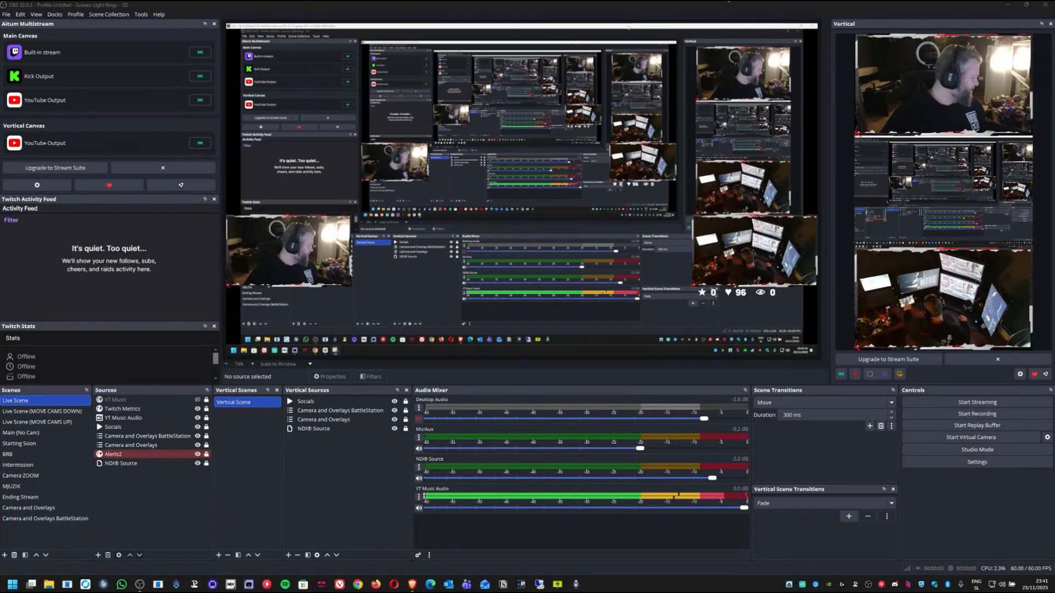
pyautogui.press('F2')
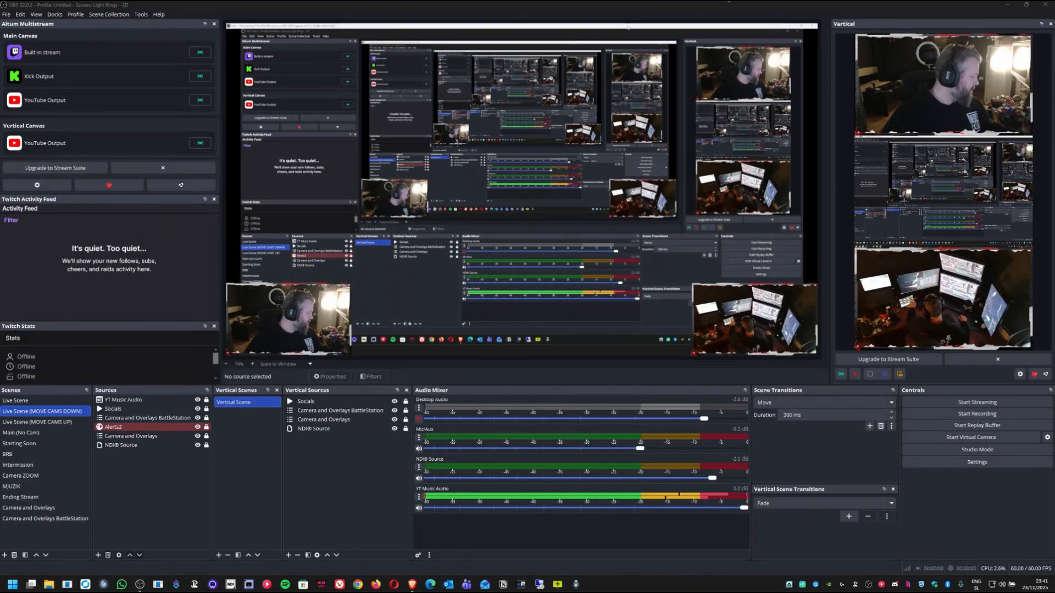
pyautogui.press('F4')
pyautogui.press('F7')
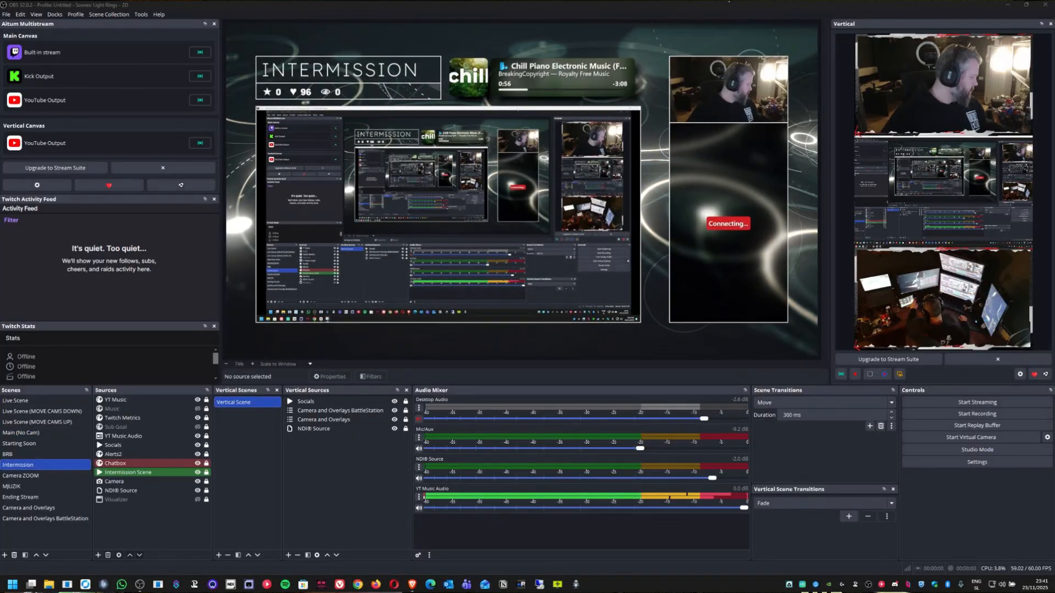
pyautogui.press('F6')
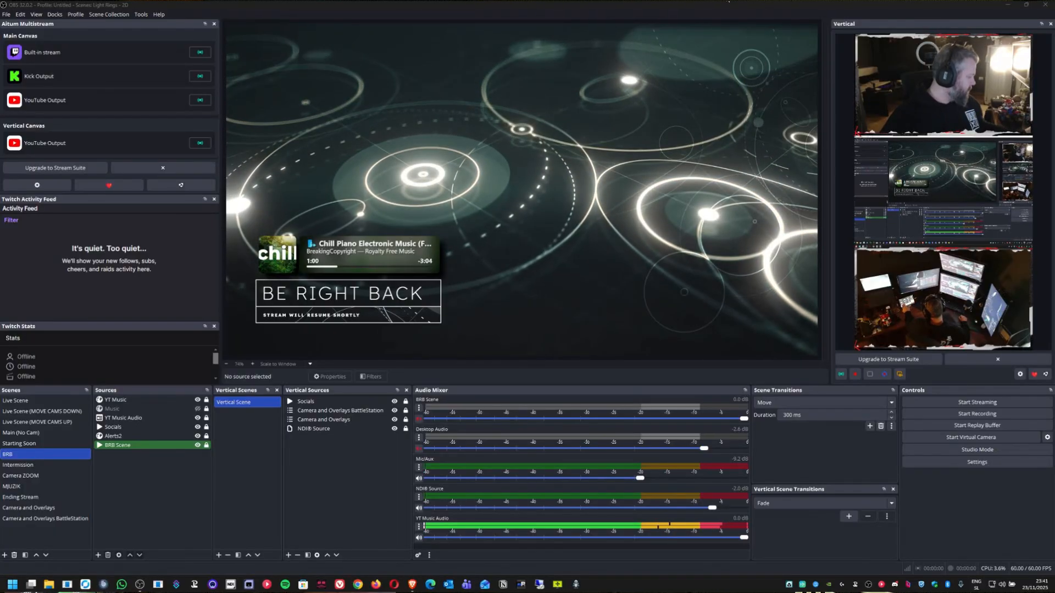
pyautogui.press('F8')
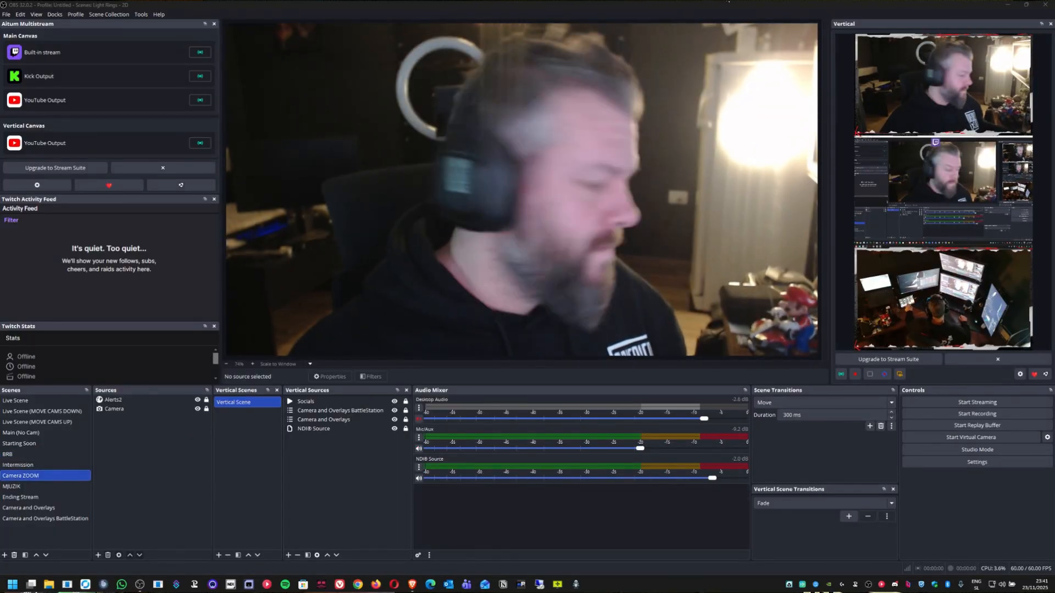
pyautogui.press('F10')
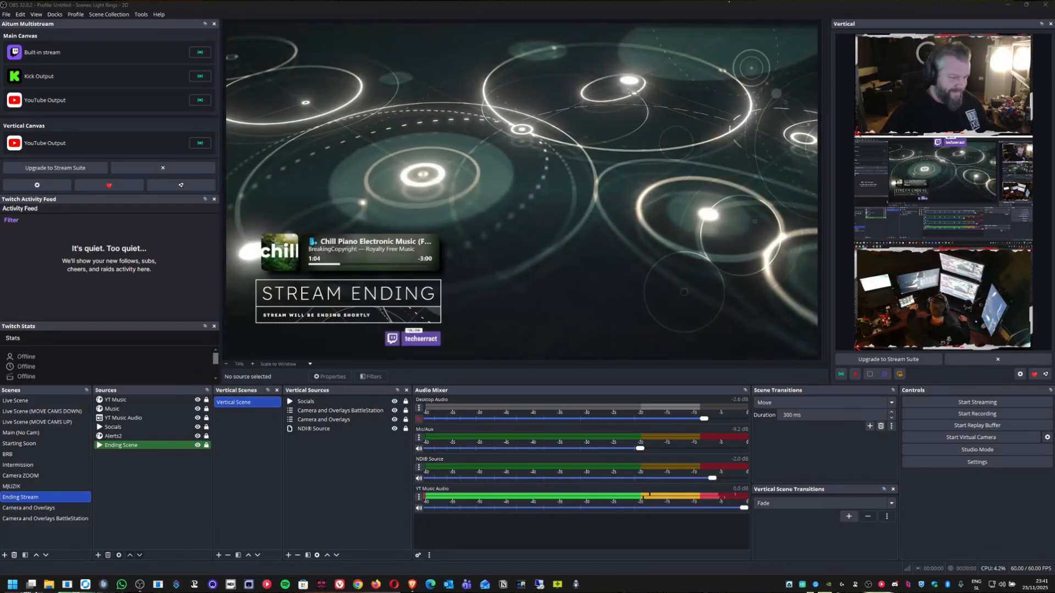